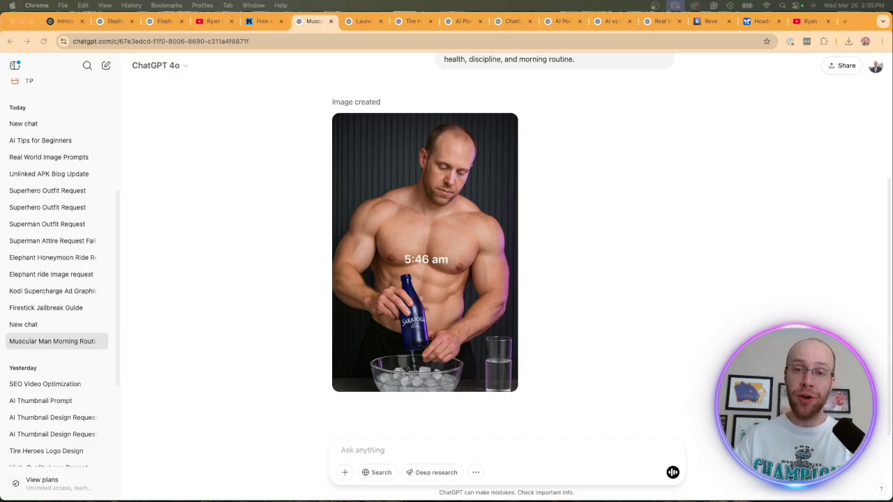
View the YouTube channel's videos page and the Free AI Marketing Essentials Guide sign-up page, highlighting the guide's title.
key("super+4")
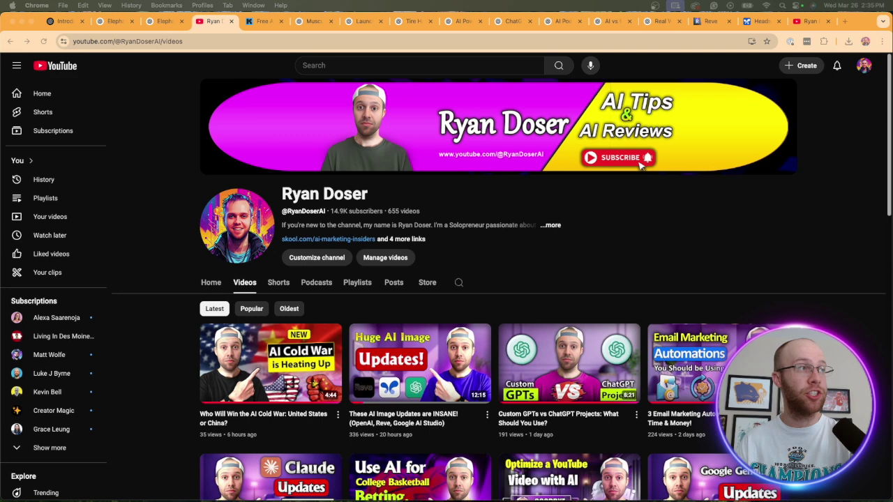
key("ctrl+Tab")
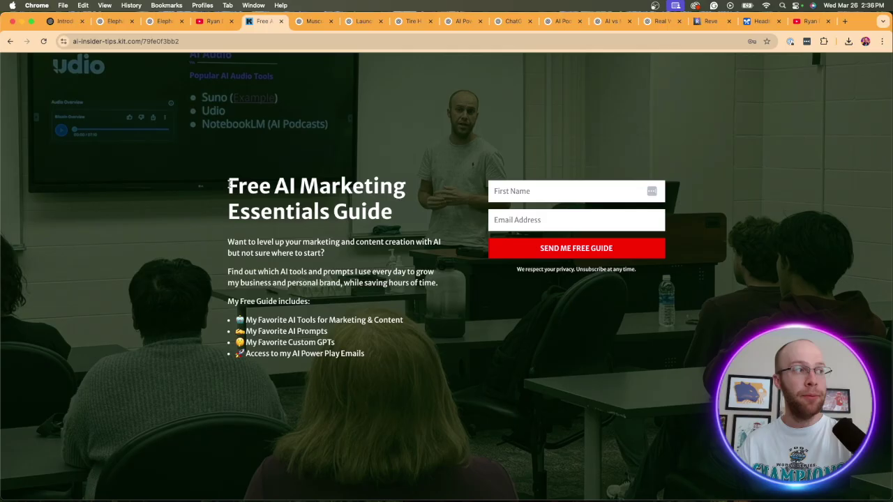
left_click_drag(228, 184, 387, 200)
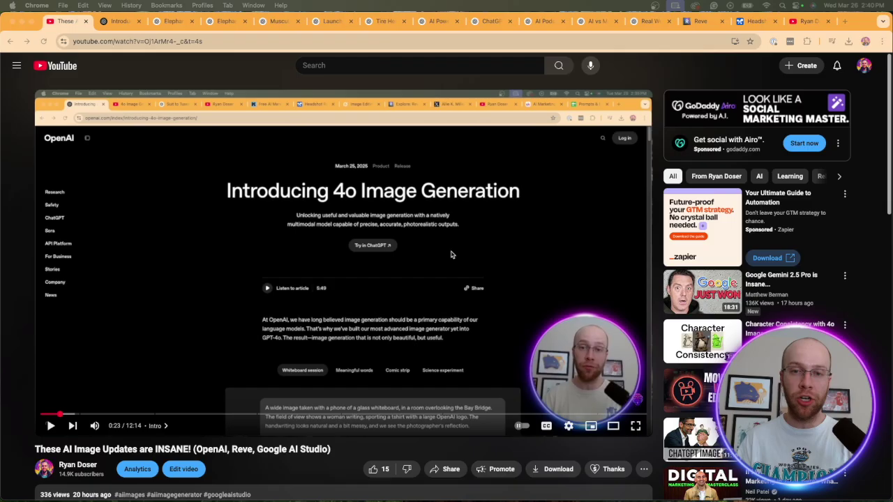
Read through OpenAI's "Introducing 4o Image Generation" article, from its whiteboard examples down to the Instruction following section.
left_click(118, 22)
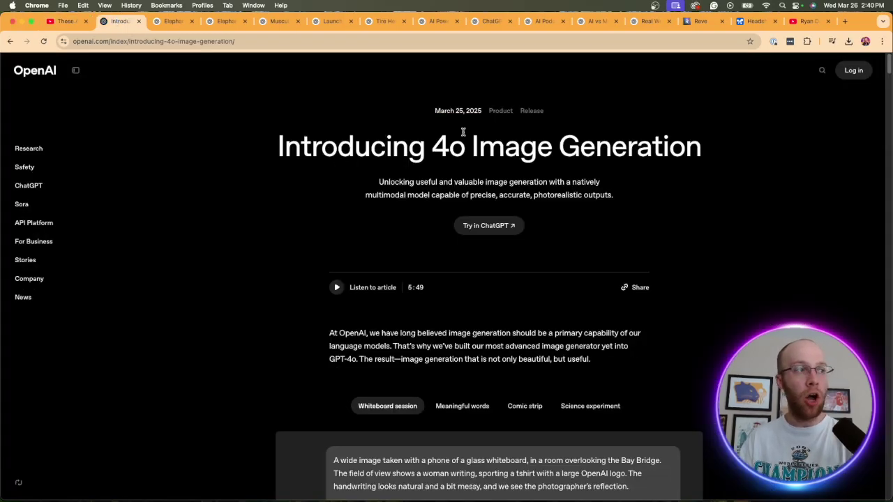
scroll(809, 248, "down", 5)
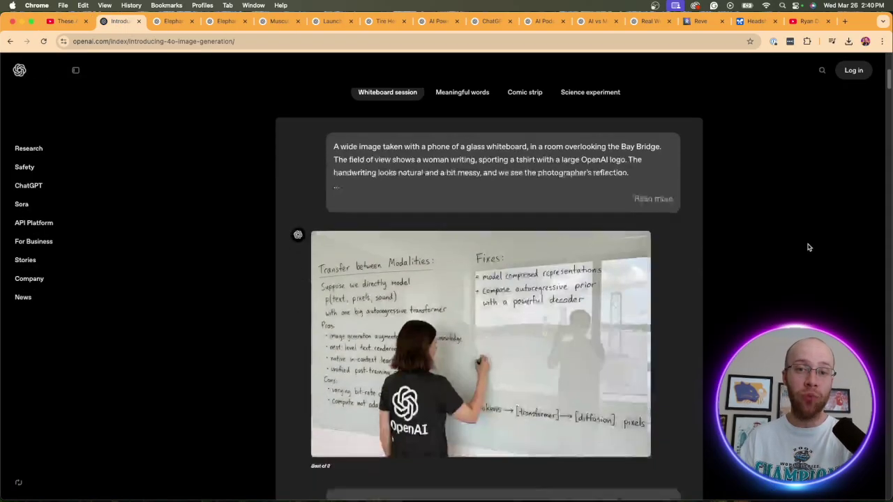
scroll(810, 247, "down", 5)
scroll(809, 248, "up", 3)
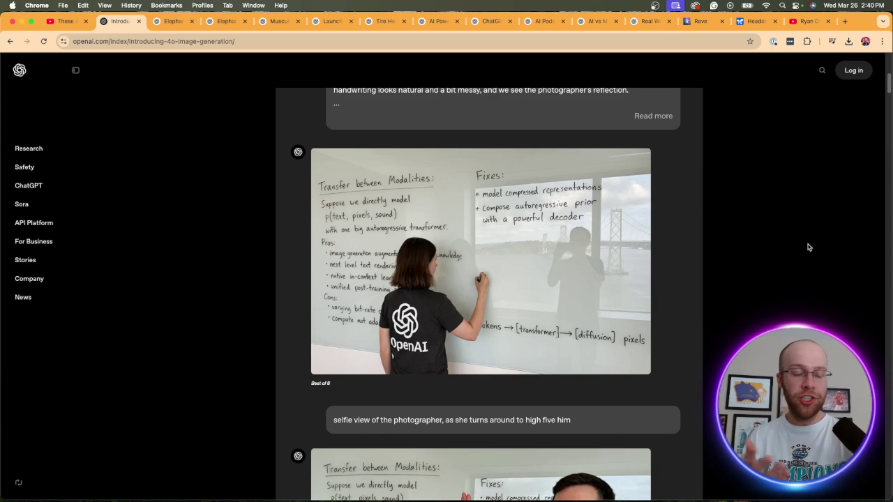
scroll(809, 248, "down", 20)
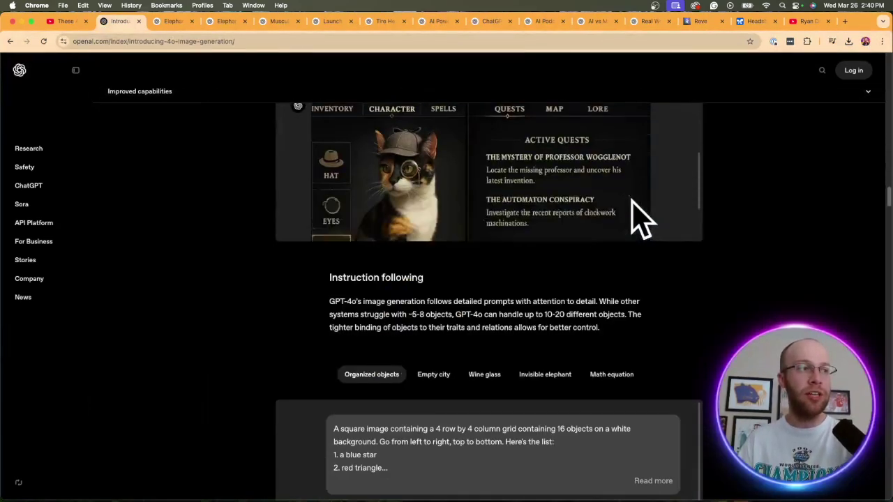
scroll(648, 234, "down", 1)
Compare the DALL·E image for the prompt "Generate a realistic image of elephants in Thailand" with the elephant image in the other chat.
left_click(171, 21)
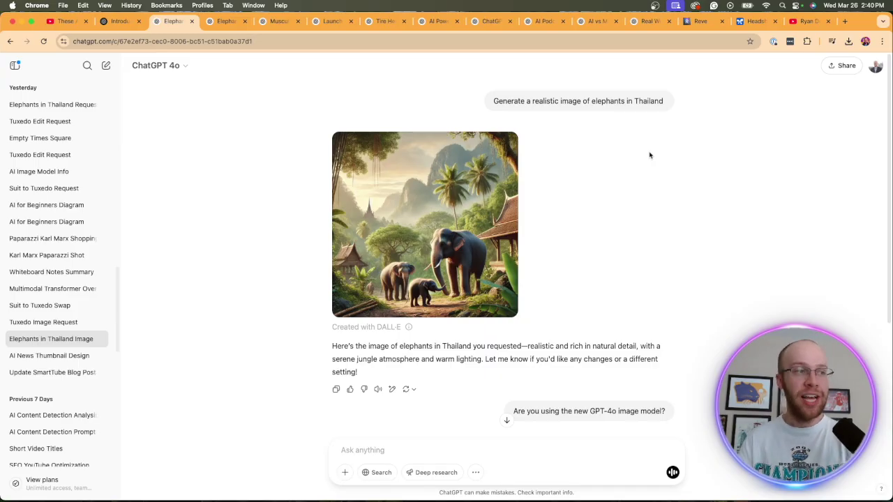
triple_click(535, 102)
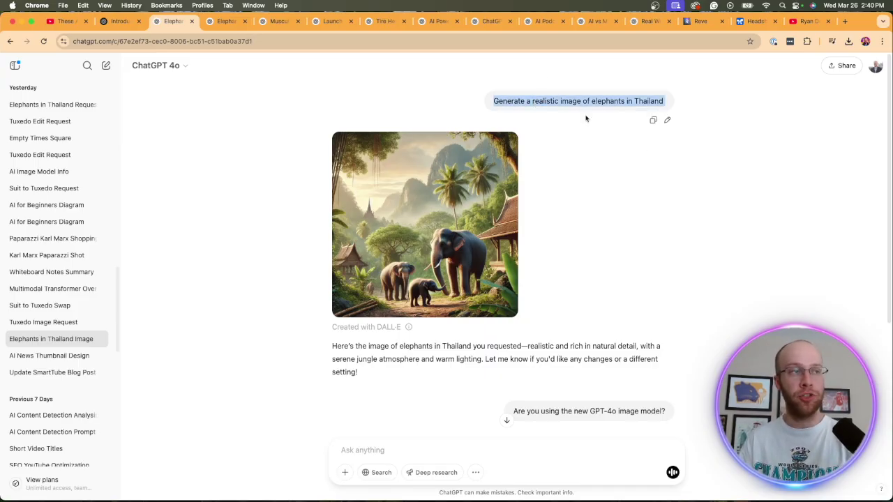
left_click(668, 192)
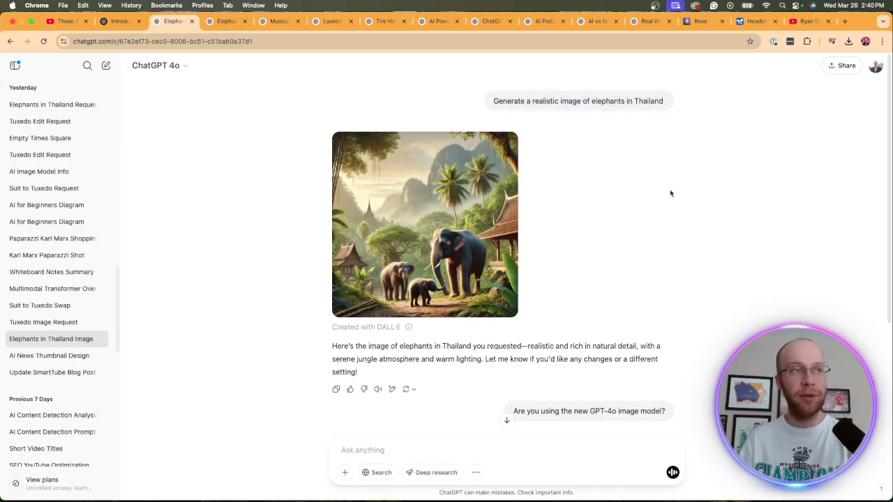
left_click(449, 173)
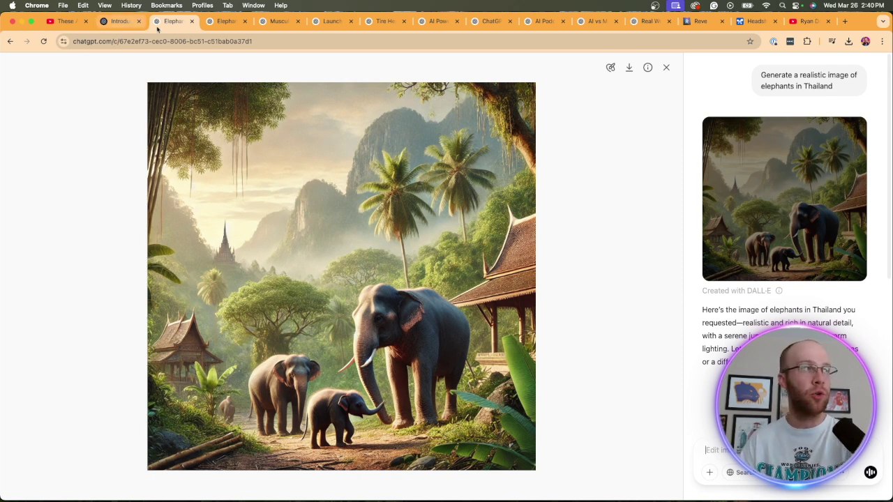
left_click(214, 21)
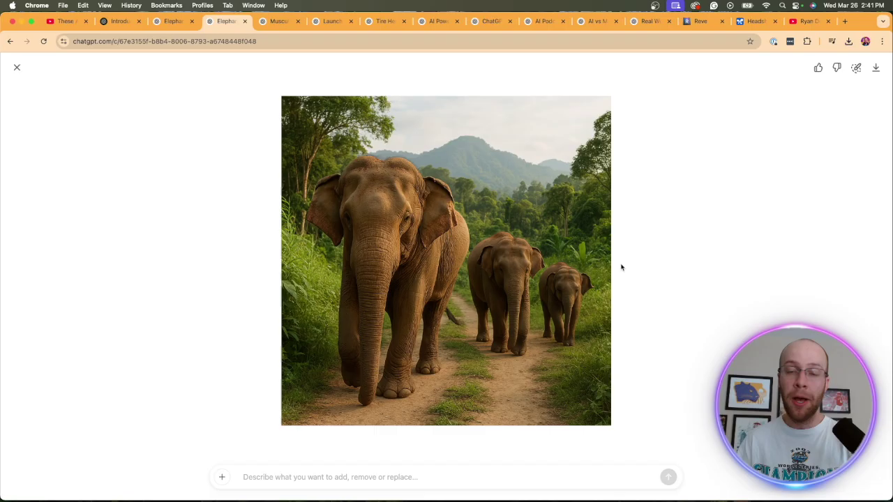
left_click(154, 21)
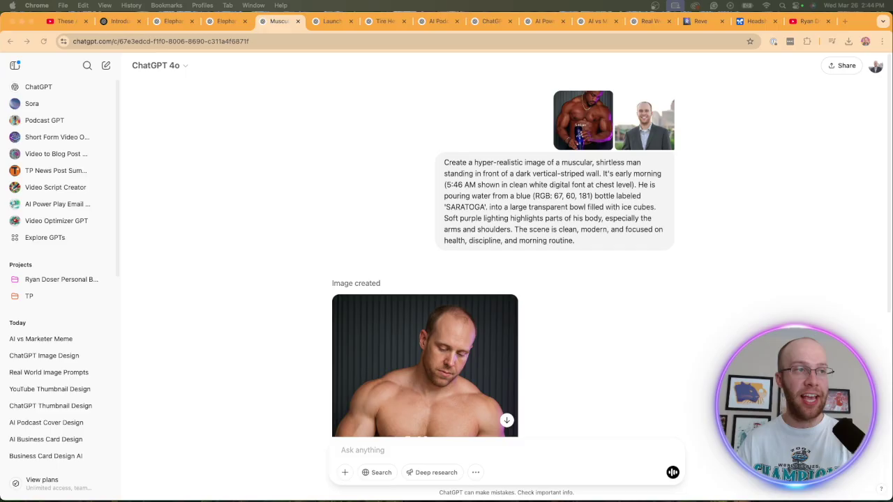
View enlarged versions of the two reference photos attached to the muscular man prompt, closing each one again.
left_click(582, 120)
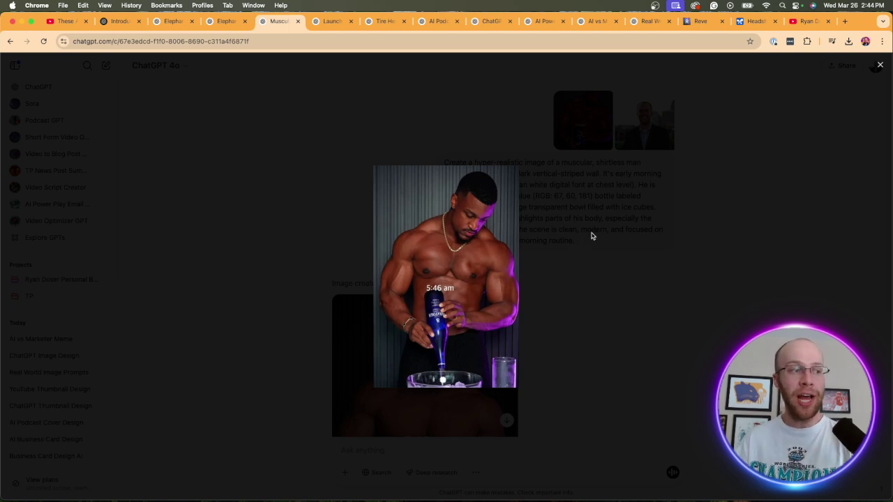
left_click(597, 240)
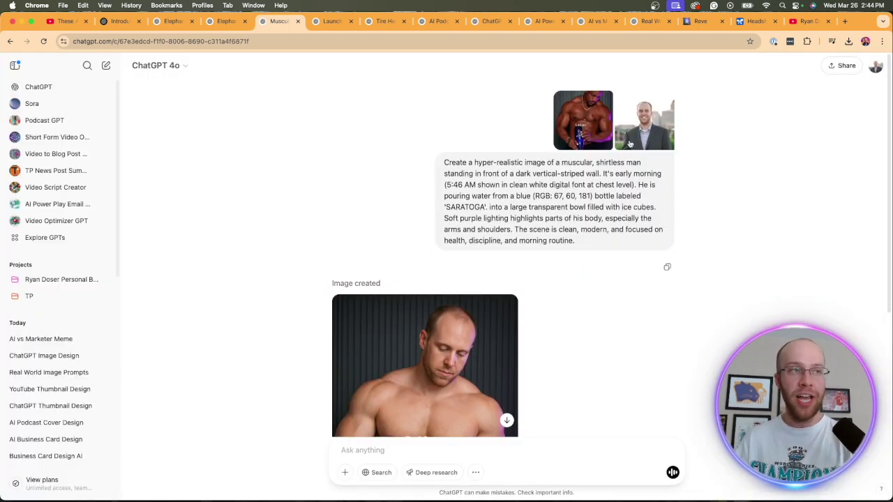
left_click(630, 143)
left_click(666, 243)
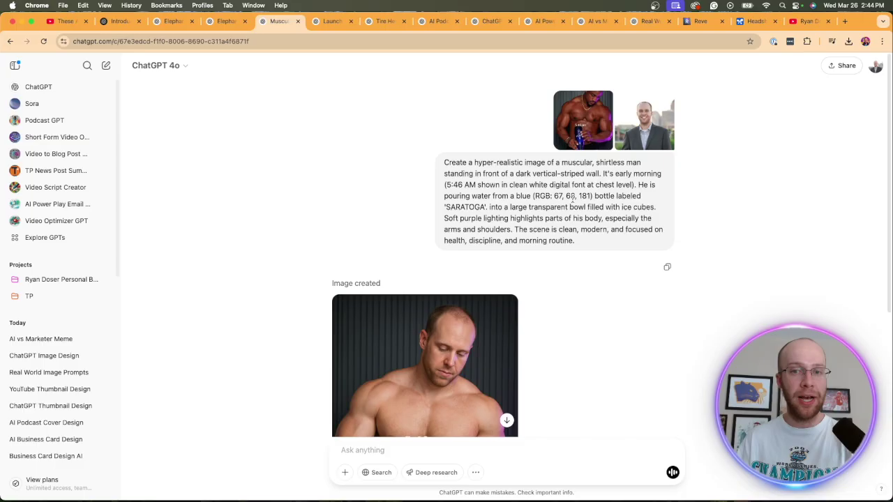
Highlight and read the full text of the hyper-realistic muscular man prompt, leaving it deselected.
left_click_drag(593, 252, 444, 162)
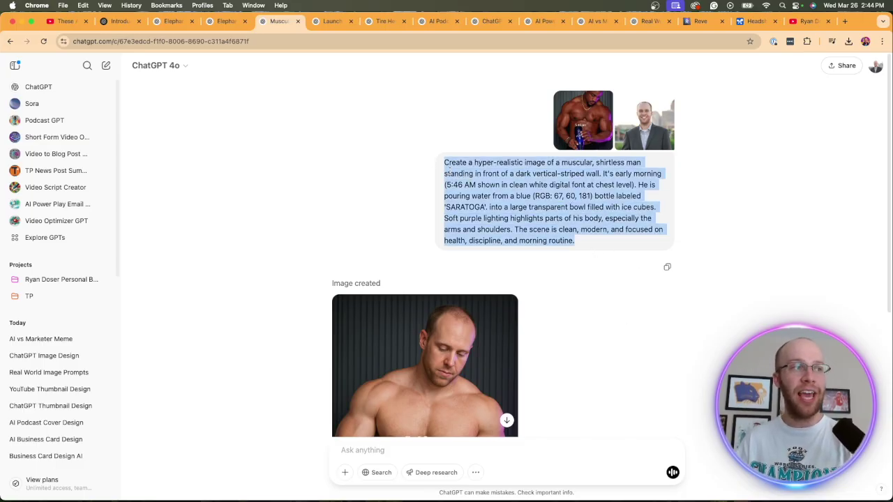
left_click(556, 205)
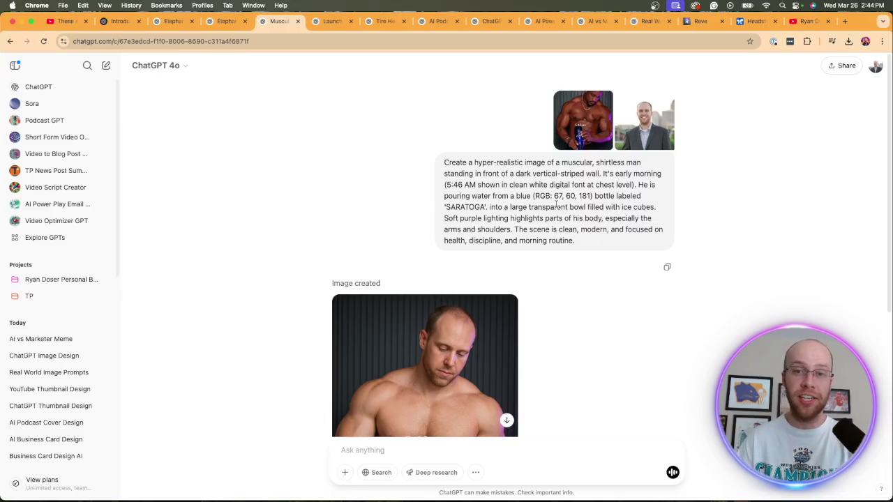
left_click_drag(582, 243, 460, 162)
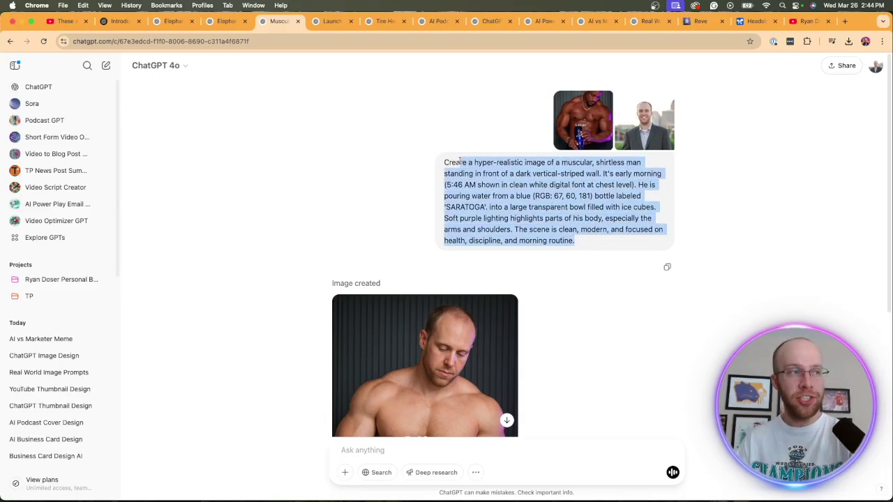
left_click(524, 189)
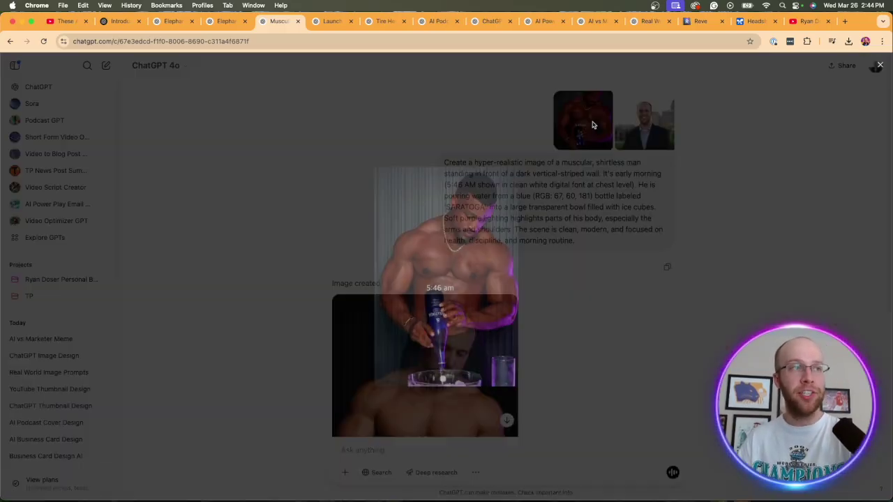
Look again at the attached shirtless man photo and the suit portrait at full size.
left_click(605, 109)
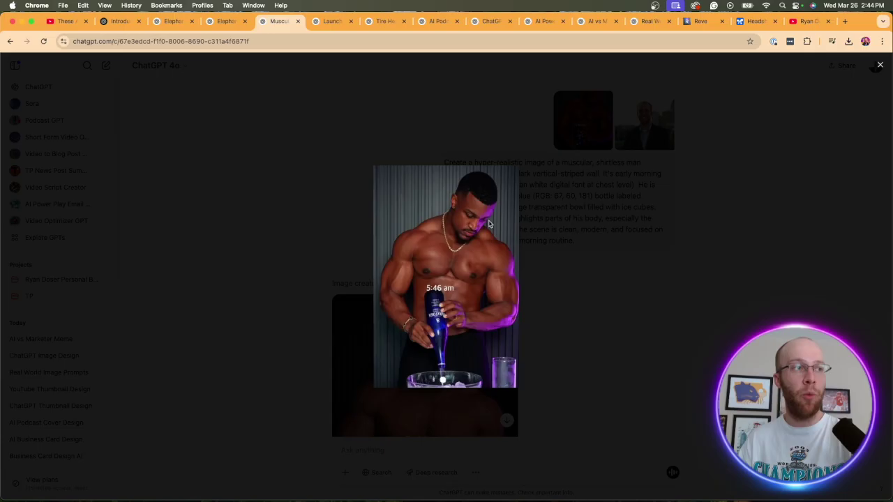
left_click(608, 240)
left_click(663, 133)
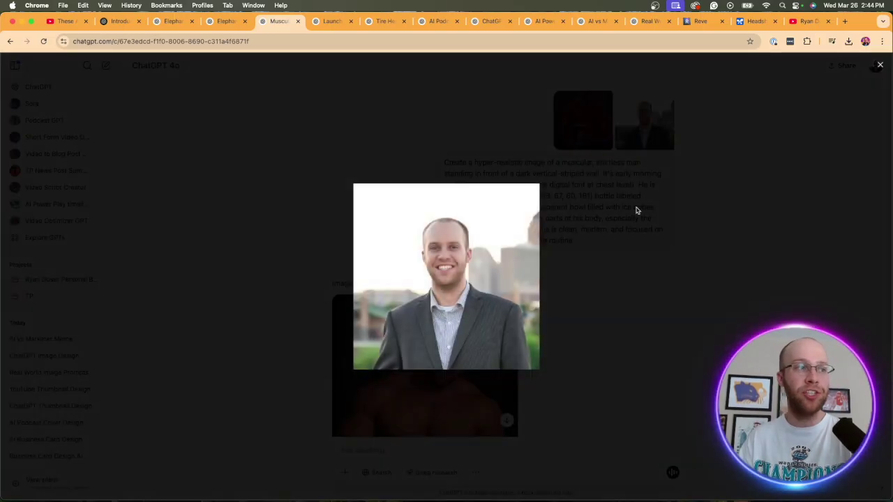
left_click(636, 209)
Compare the generated muscular man image with the shirtless reference photo, viewing both enlarged, and return to the prompt.
scroll(586, 253, "down", 5)
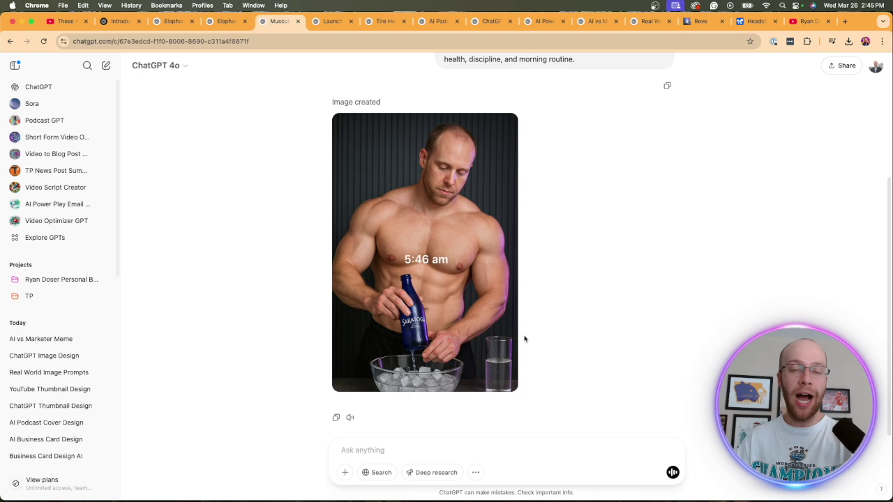
scroll(530, 320, "up", 3)
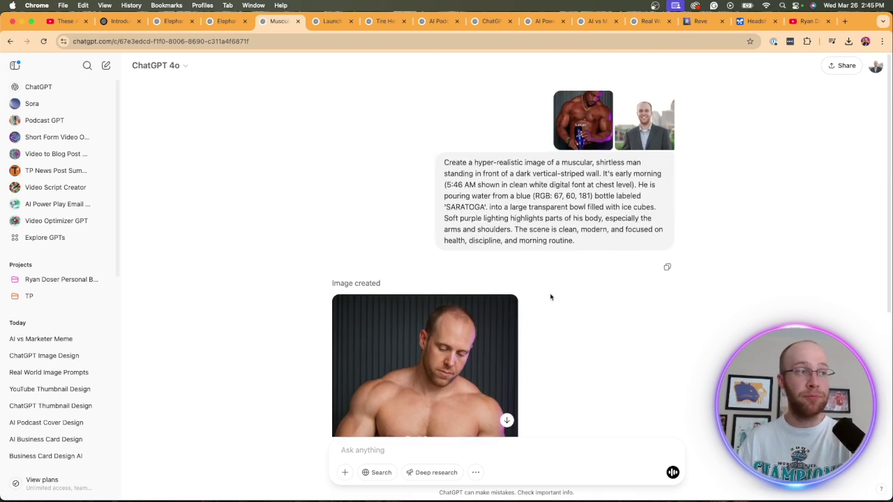
left_click(573, 148)
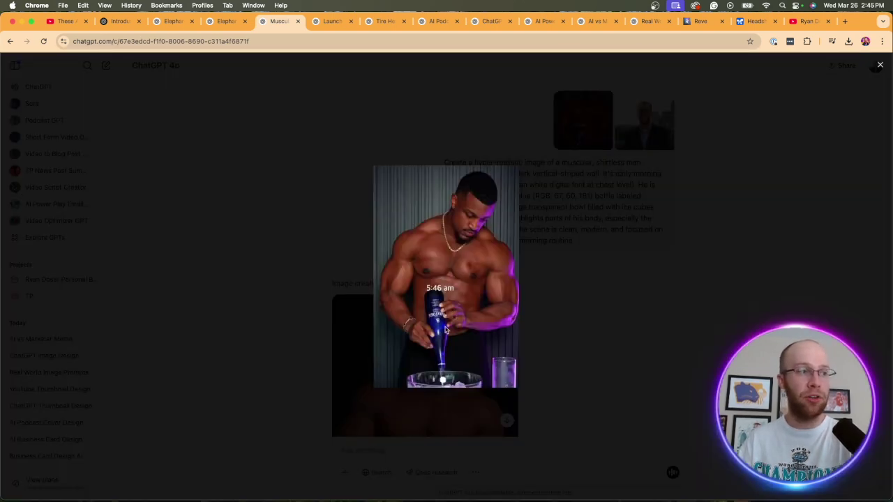
scroll(537, 328, "down", 3)
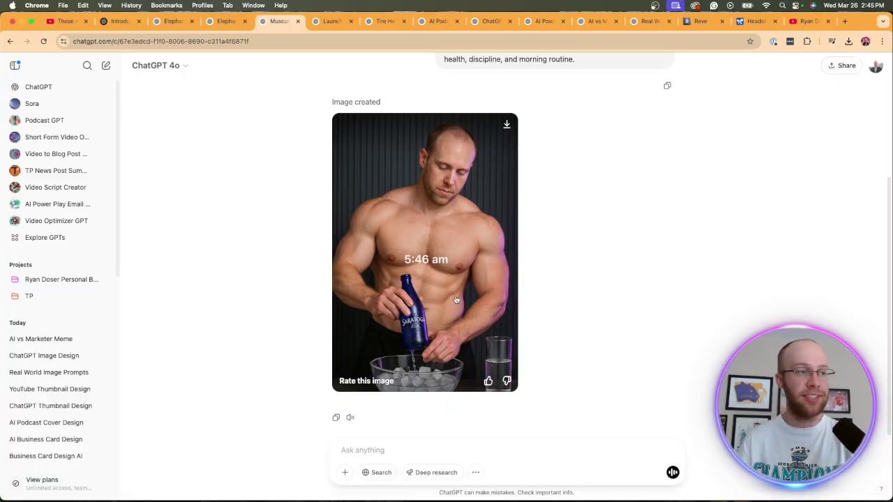
left_click(414, 296)
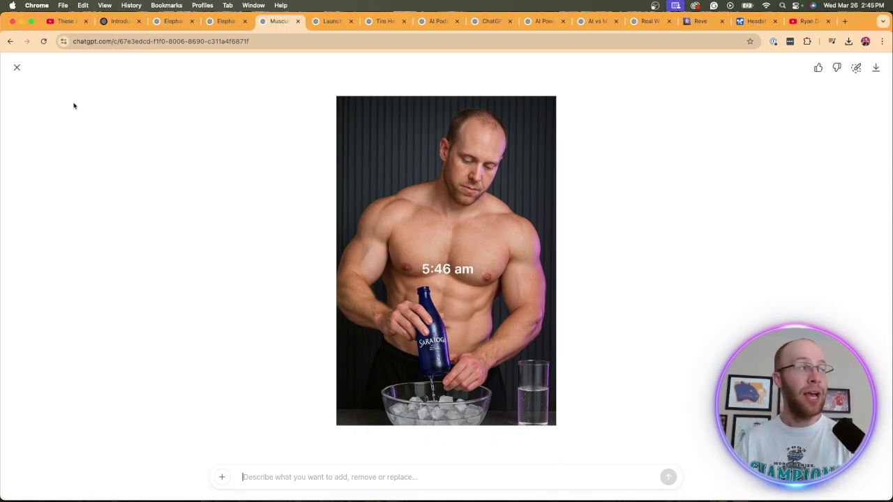
left_click(17, 67)
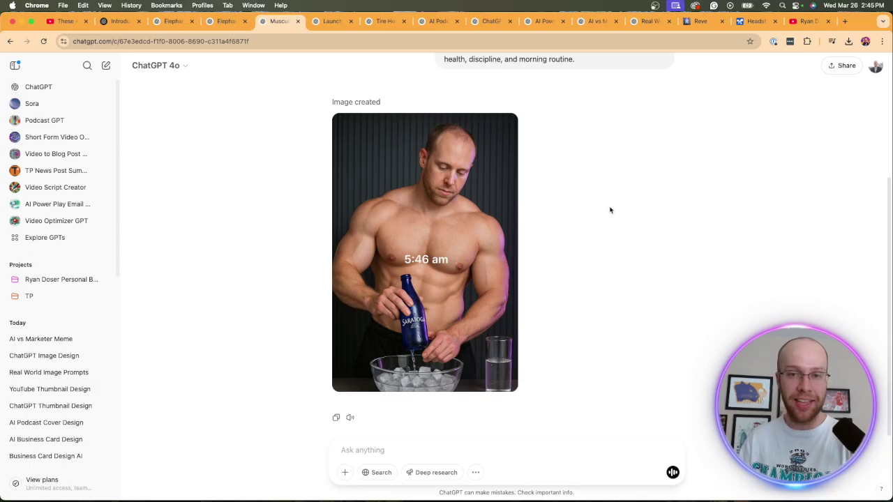
scroll(614, 210, "up", 3)
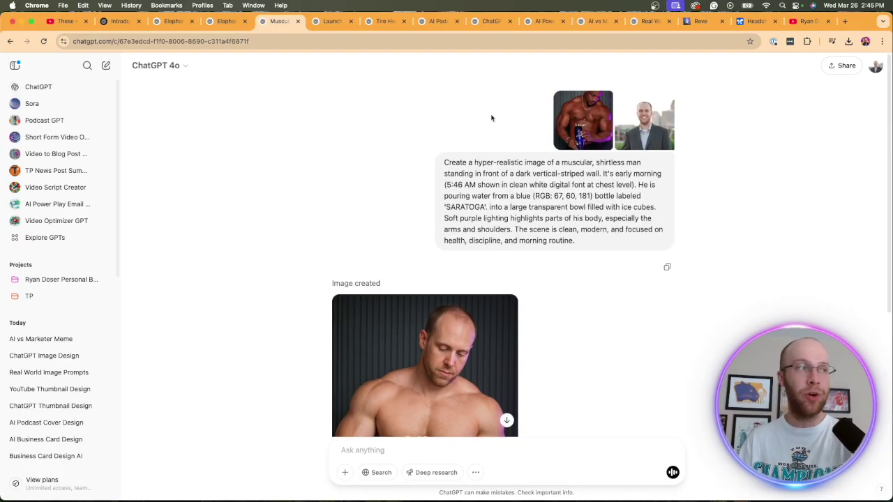
Examine the chat for the '6 Steps to Launch Your First Online Community' infographic: its enlarged reference image, prompt and generated result.
left_click(326, 22)
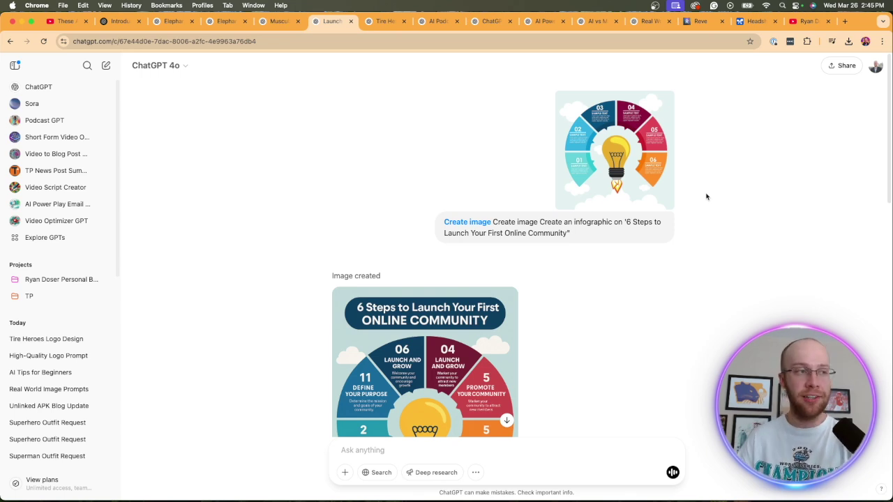
left_click(646, 177)
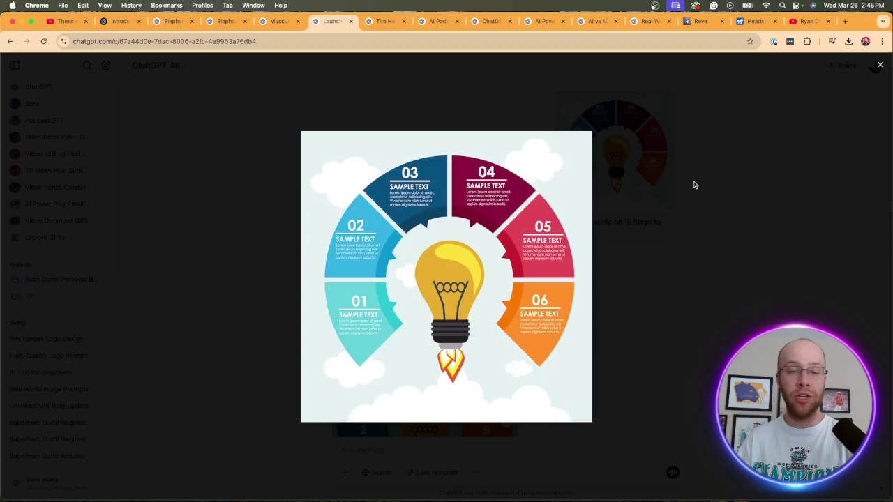
left_click(695, 185)
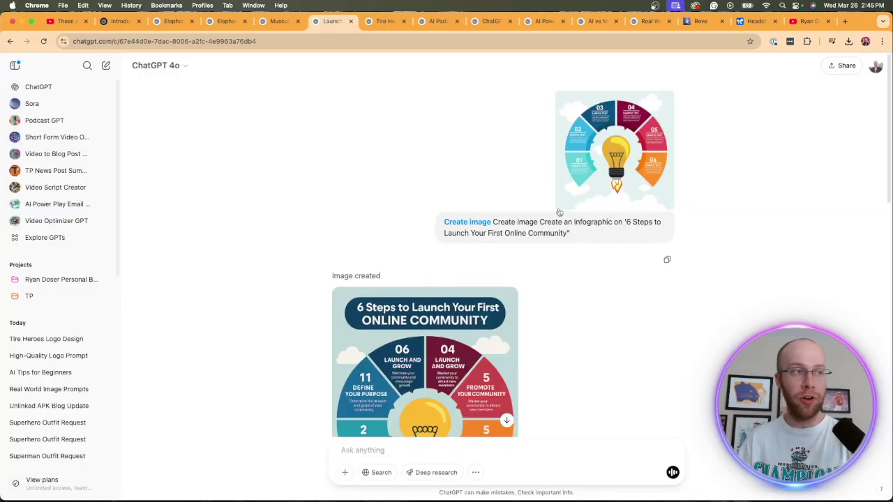
left_click_drag(579, 238, 619, 233)
left_click(588, 239)
left_click(618, 169)
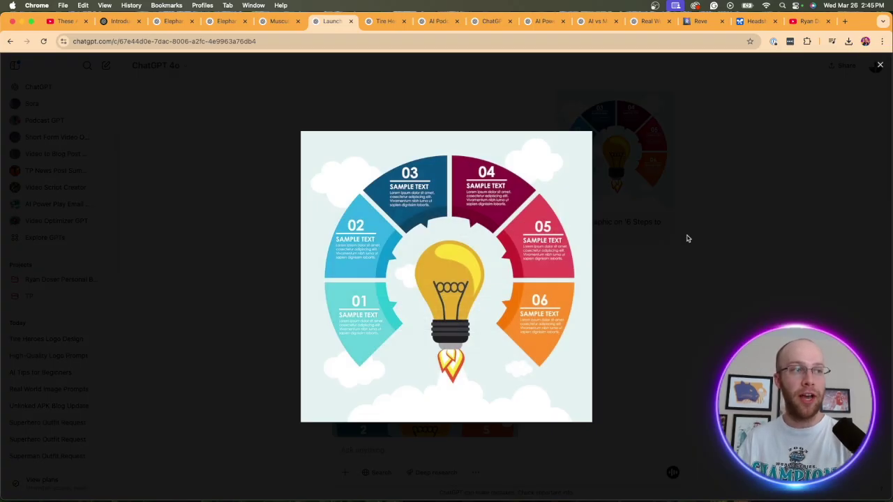
left_click(691, 249)
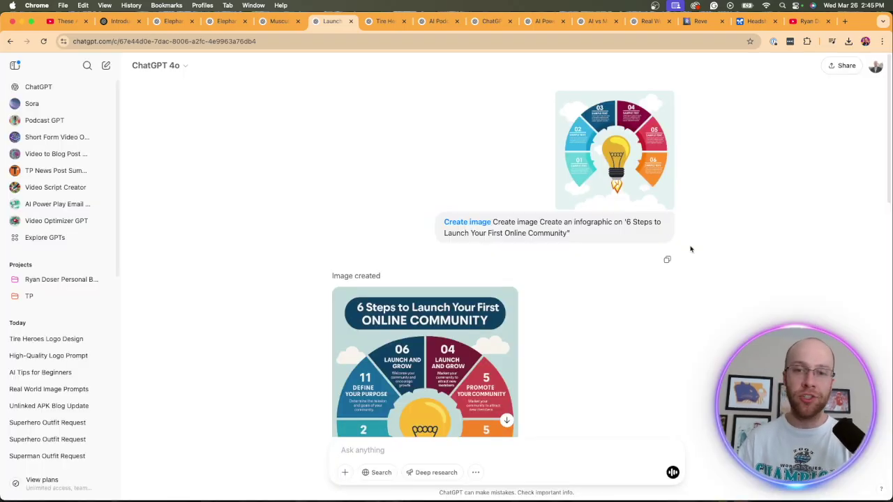
scroll(628, 210, "down", 4)
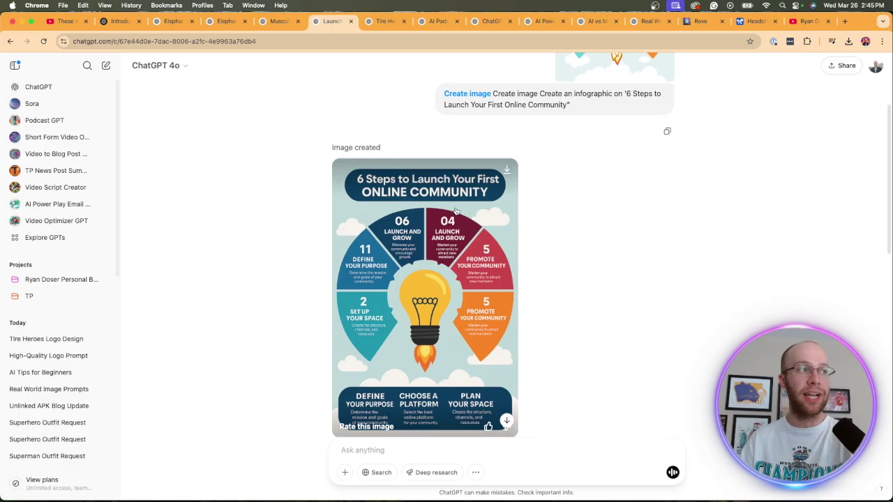
View the first generated online community infographic at full size, check the revised version, and return to the first one.
scroll(558, 225, "down", 1)
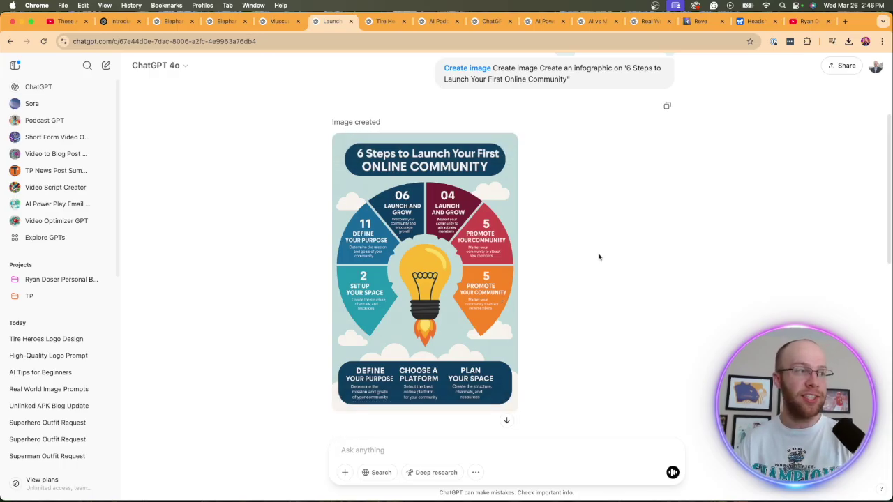
left_click(488, 258)
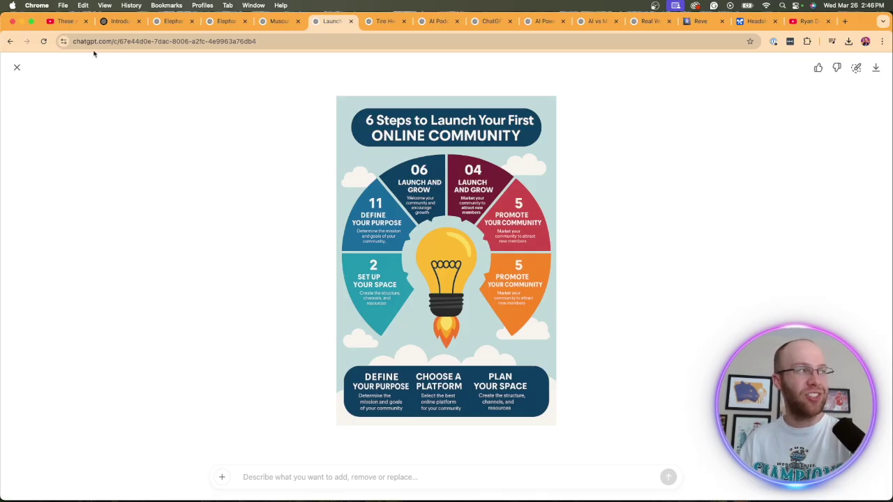
left_click(17, 65)
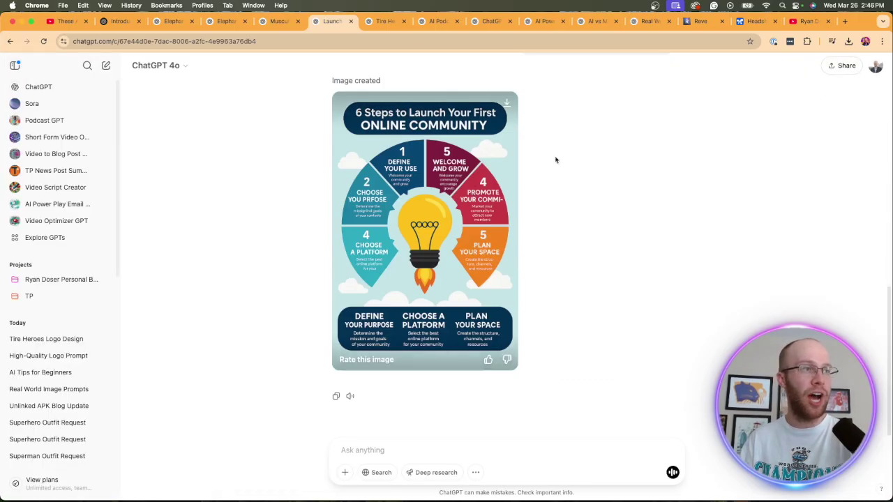
scroll(586, 194, "up", 2)
scroll(495, 173, "up", 5)
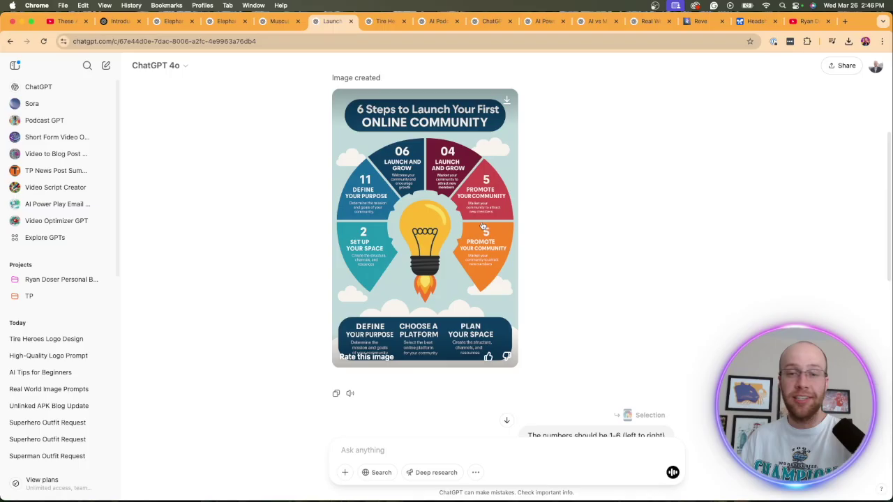
Try marking the infographic's upper and left-hand segments for a selection edit, then discard the selection and return to the chat.
left_click(460, 192)
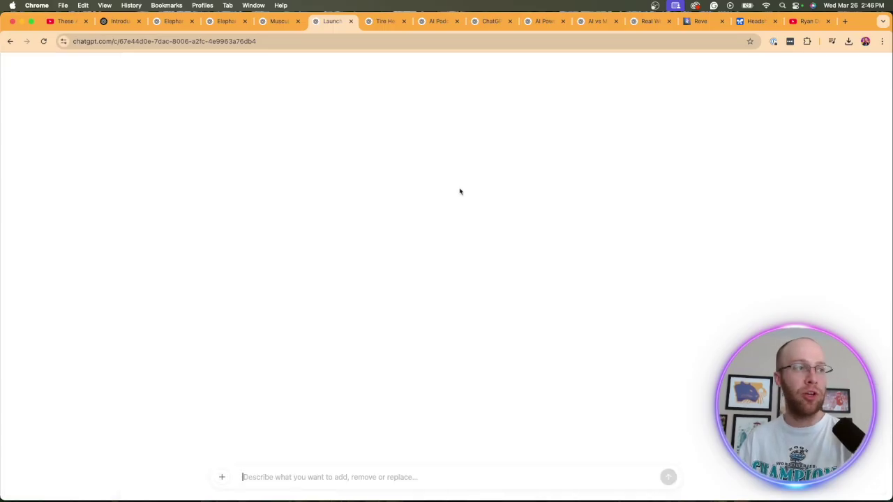
left_click(856, 68)
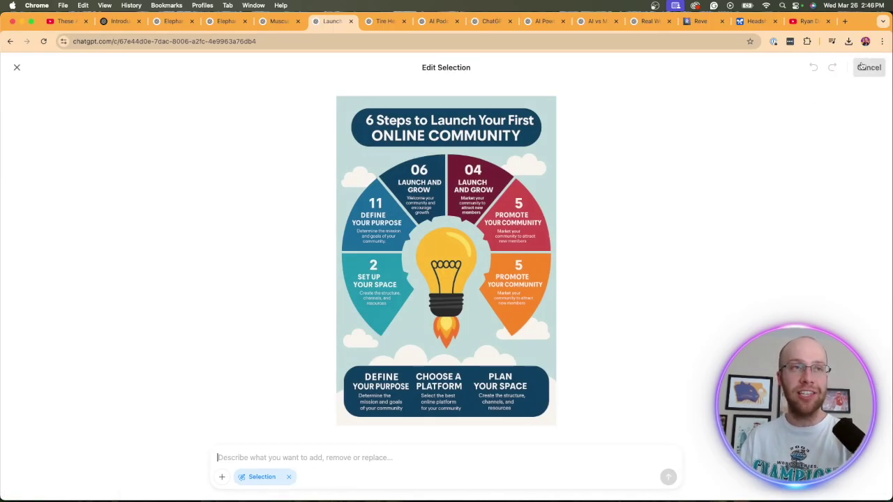
mouse_move(481, 171)
left_mouse_down()
mouse_move(372, 204)
mouse_move(382, 319)
mouse_move(392, 329)
left_mouse_up()
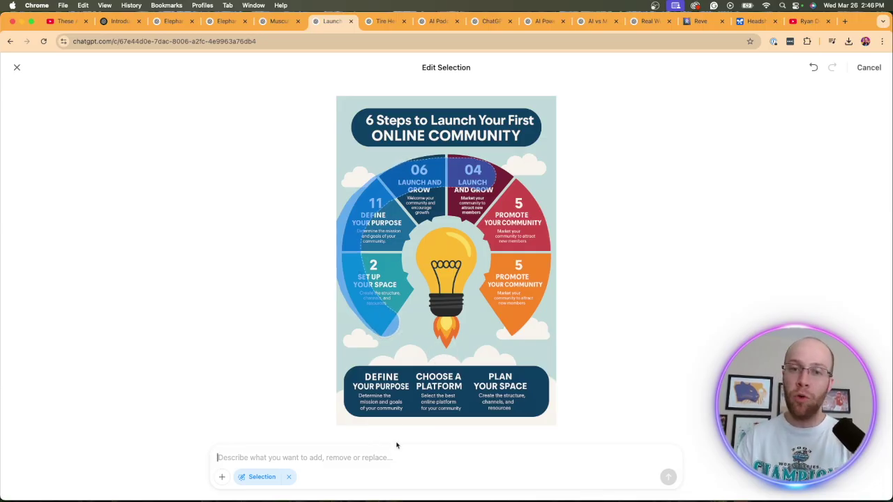
left_click(288, 477)
left_click(17, 67)
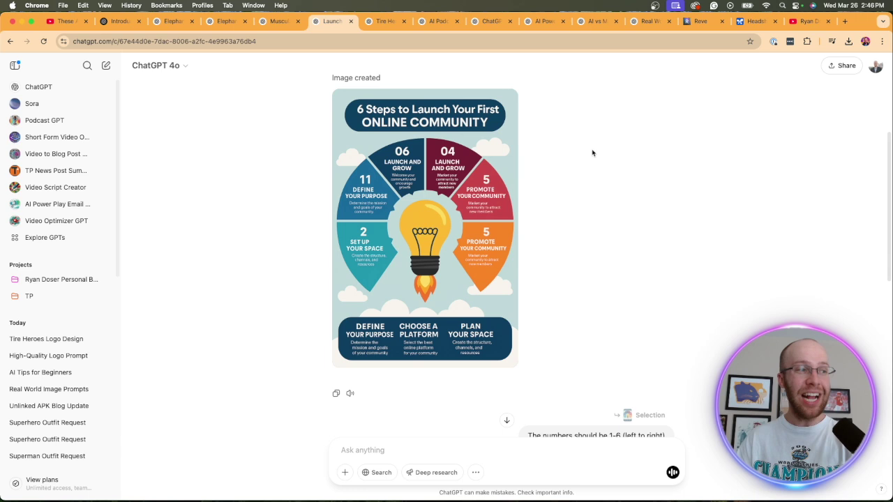
Review the original infographic prompt again alongside its first generated result.
scroll(600, 157, "up", 5)
scroll(666, 282, "down", 3)
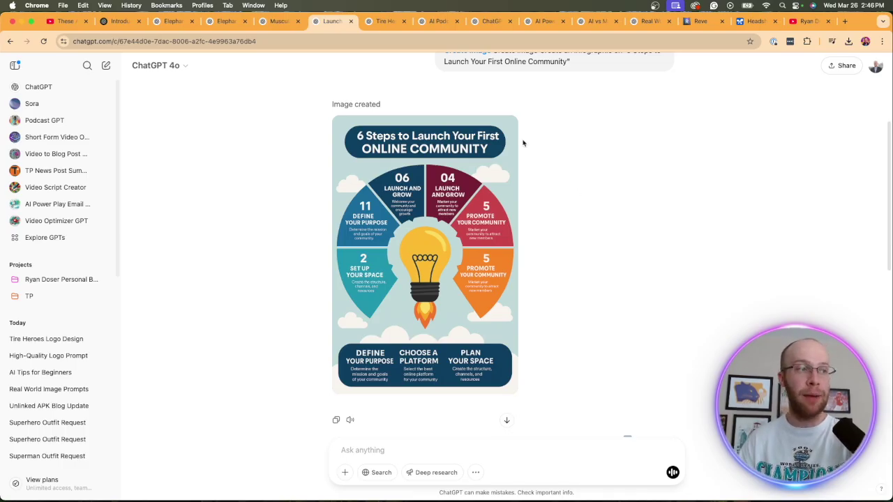
scroll(530, 148, "up", 3)
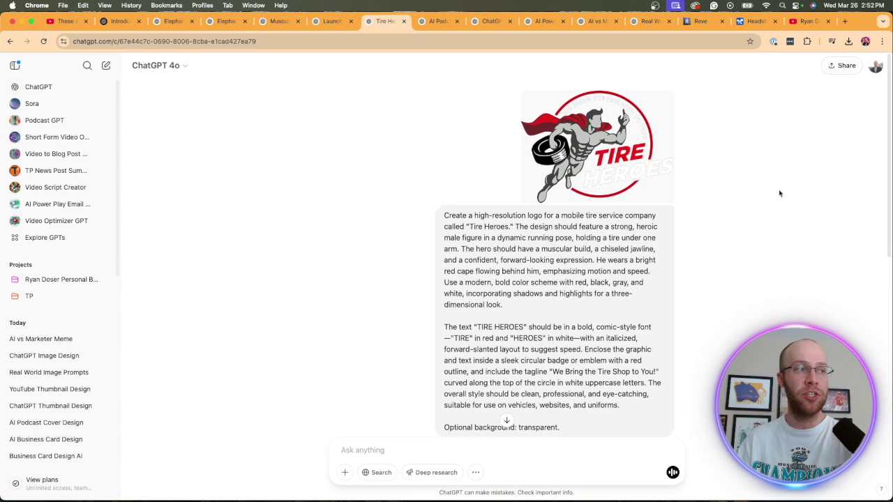
Highlight and read the Tire Heroes logo prompt below its reference logo, leaving the text deselected.
scroll(658, 170, "down", 2)
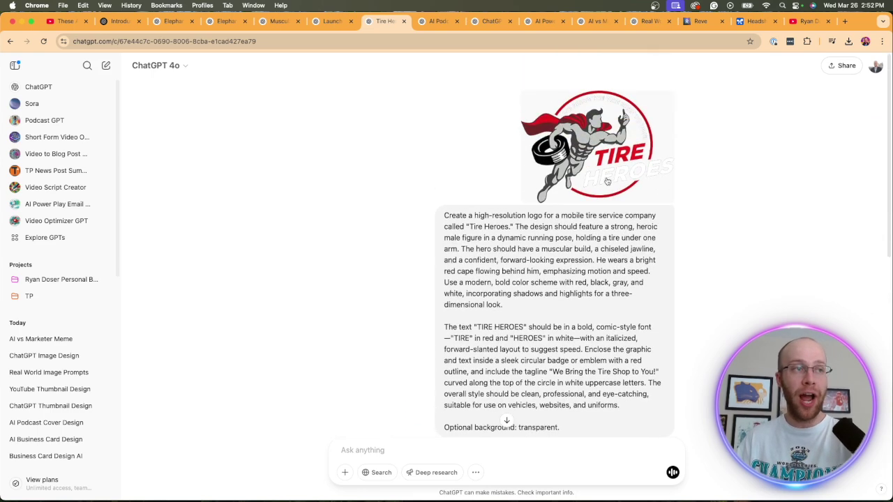
left_click_drag(624, 354, 434, 164)
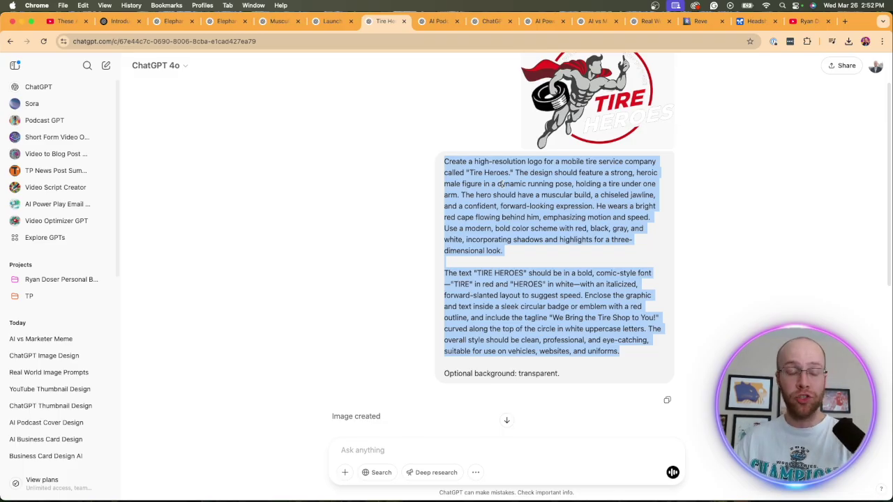
left_click(622, 235)
left_click_drag(635, 359, 439, 162)
left_click(508, 193)
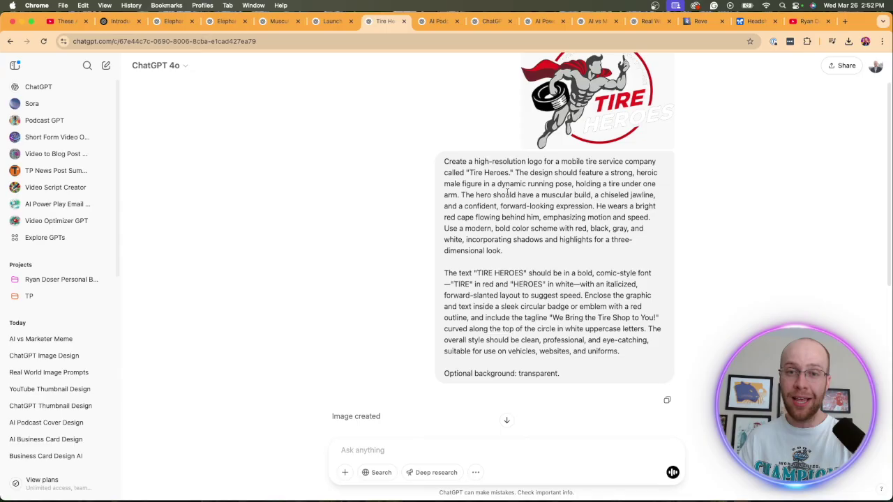
View the generated Tire Heroes logo at full size and compare it with the reference logo and prompt.
scroll(628, 217, "down", 5)
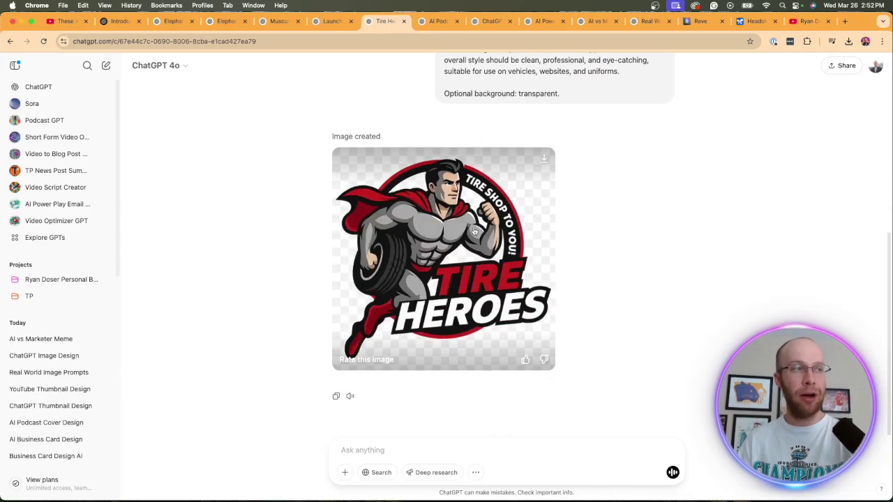
left_click(513, 242)
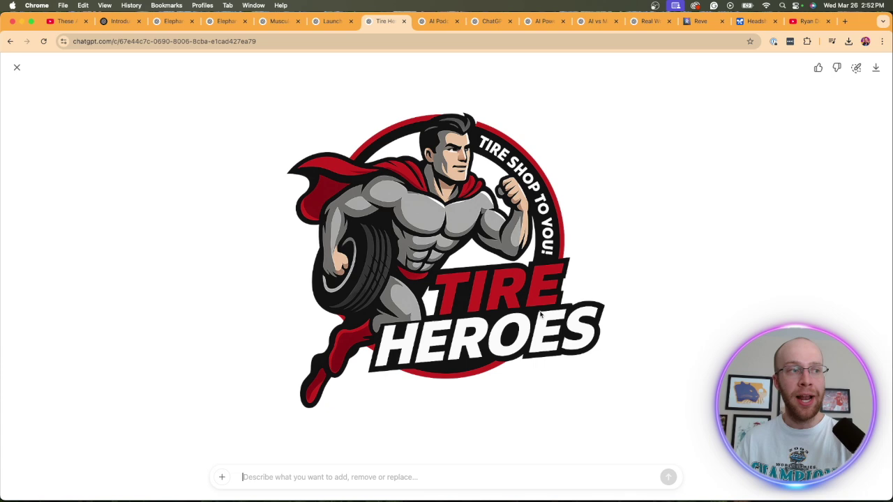
left_click(16, 67)
scroll(489, 269, "up", 5)
scroll(599, 248, "up", 2)
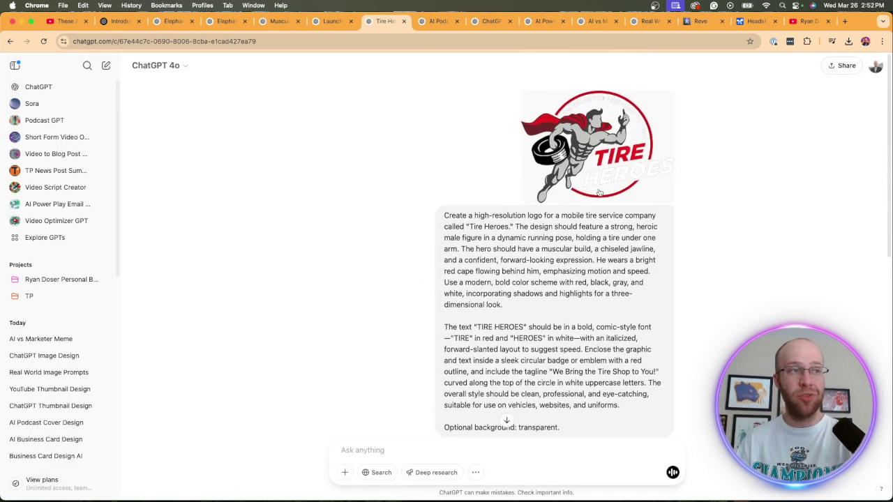
scroll(633, 371, "down", 6)
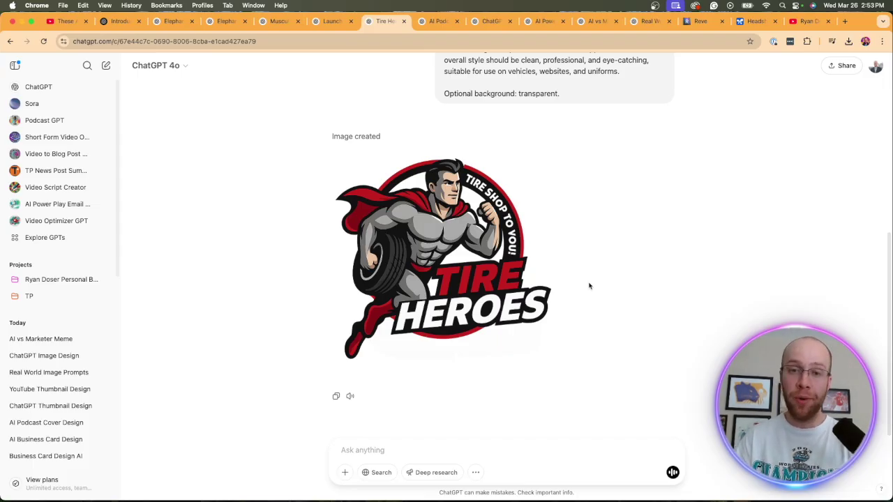
scroll(590, 265, "up", 5)
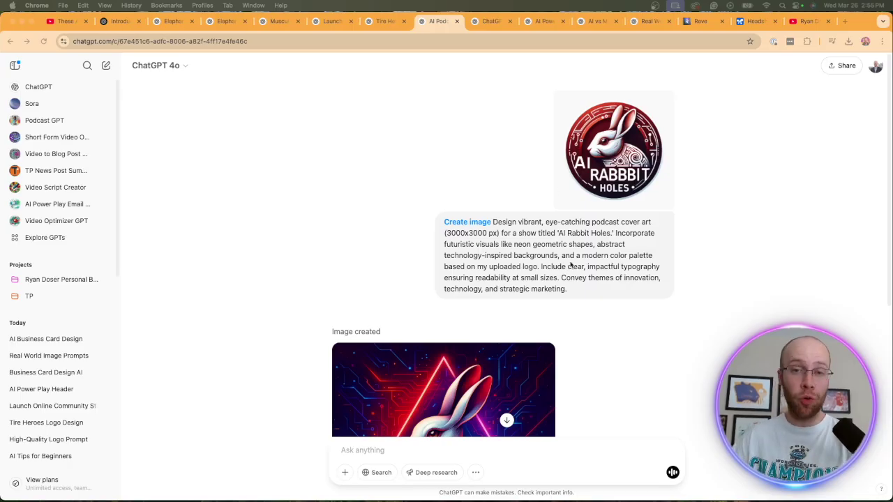
View the generated 'AI Rabbit Holes' podcast cover at full size and return to its chat.
scroll(570, 265, "down", 5)
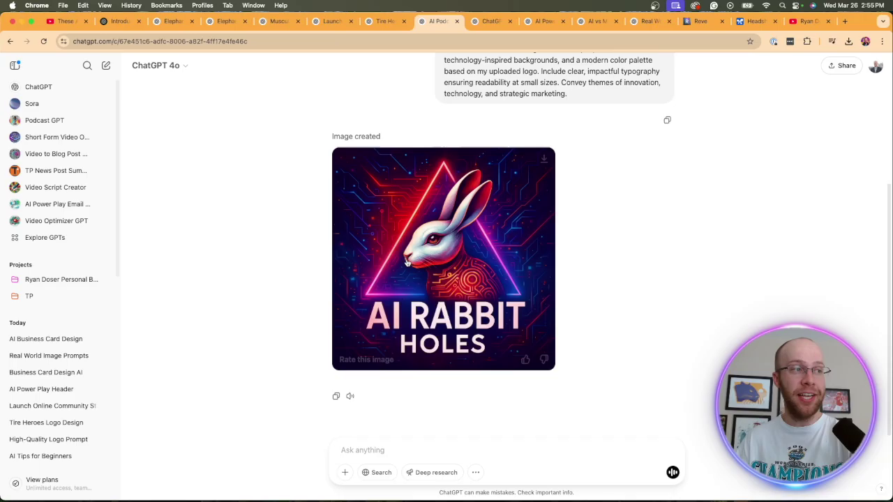
left_click(426, 267)
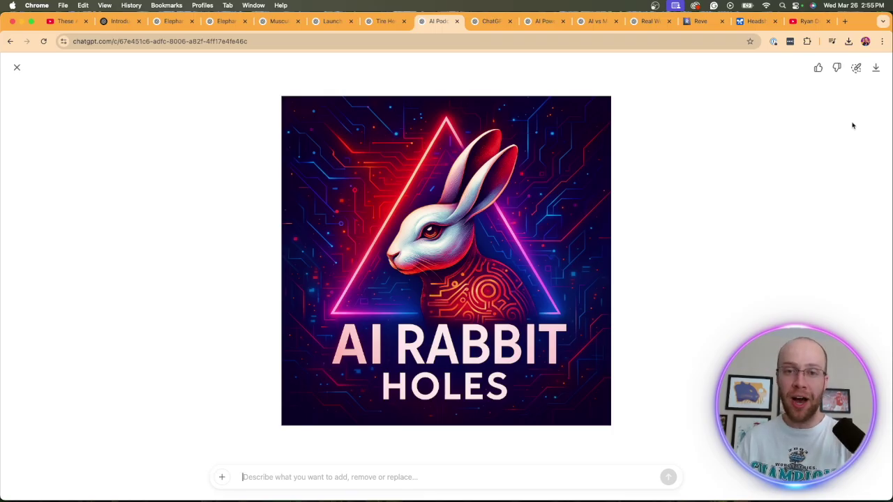
left_click(17, 67)
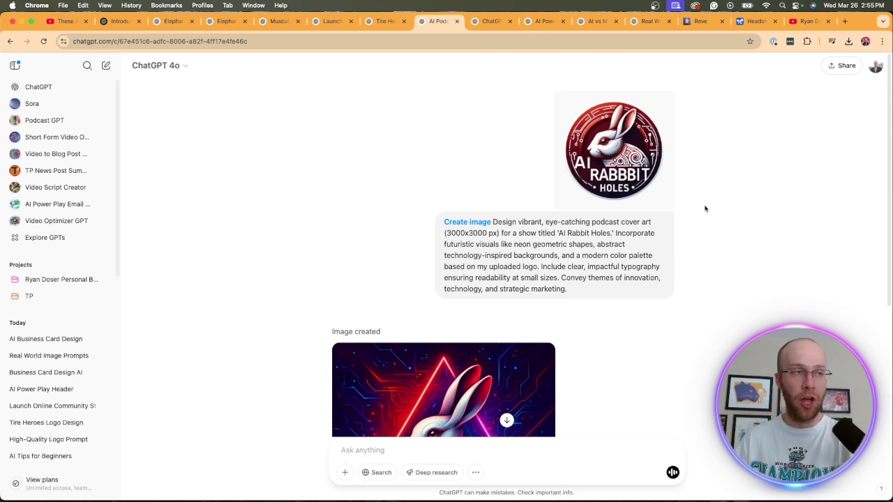
Highlight the podcast cover prompt and its 3000x3000 px size, clear the highlighting, and revisit the generated cover.
left_click_drag(576, 291, 440, 235)
left_click(544, 231)
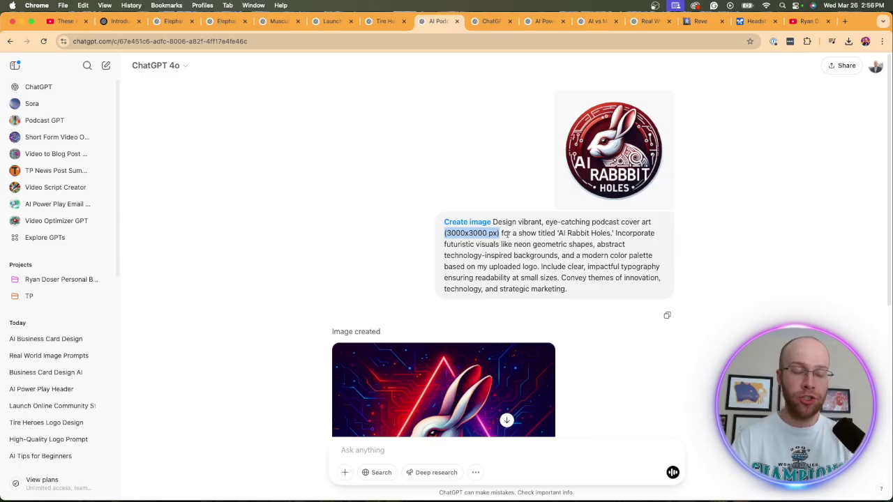
left_click(581, 242)
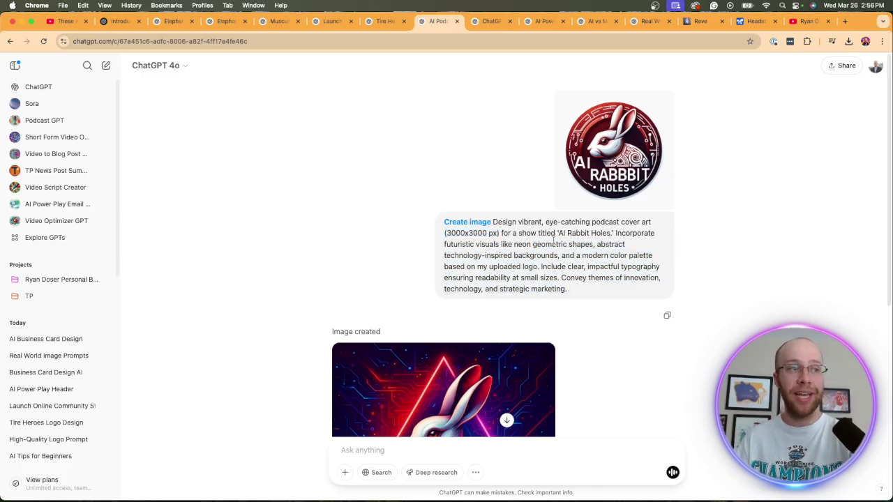
scroll(648, 249, "down", 5)
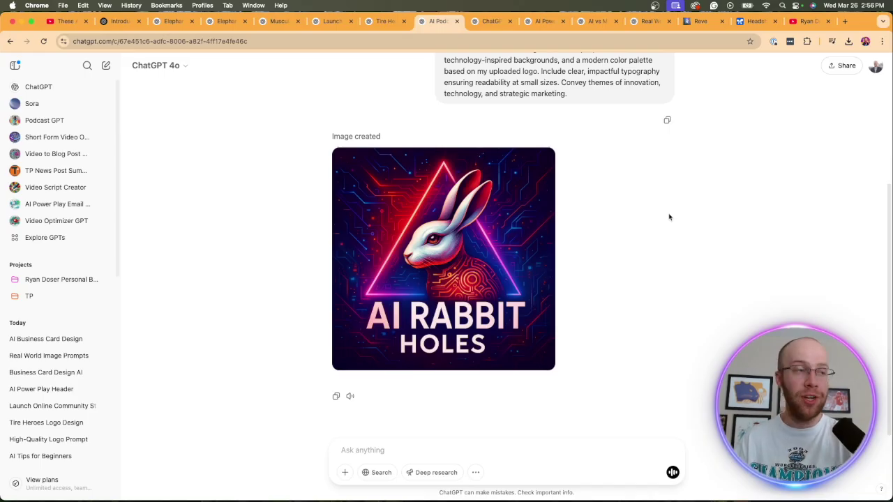
left_click(427, 346)
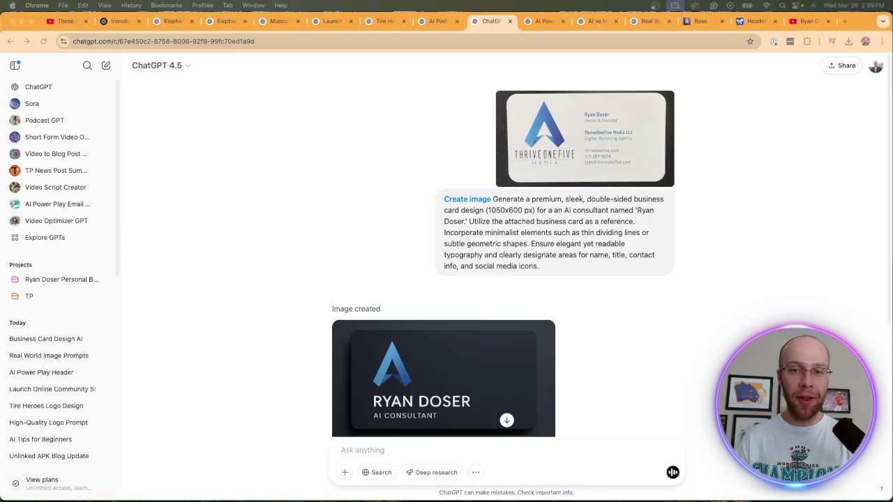
Examine the reference business card at full size, then highlight and read the double-sided 1050x600 px card prompt, leaving it deselected.
left_click(608, 147)
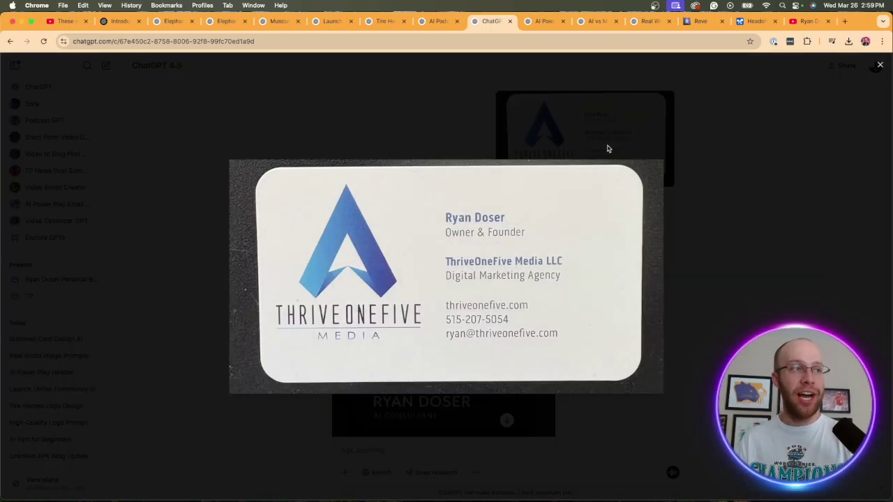
left_click(708, 193)
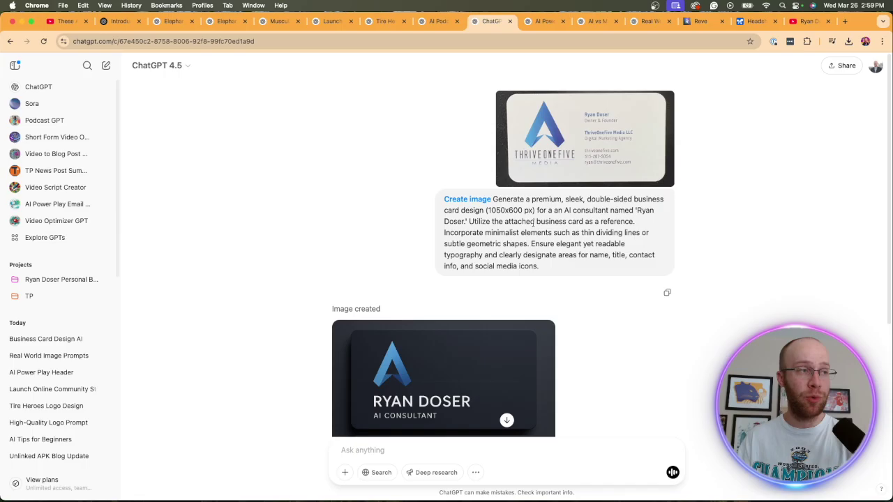
left_click_drag(496, 199, 479, 221)
left_click_drag(549, 269, 455, 211)
left_click(558, 261)
Compare the generated AI consultant business card, viewed at full size, with the reference card and its prompt.
scroll(568, 262, "down", 3)
left_click(421, 249)
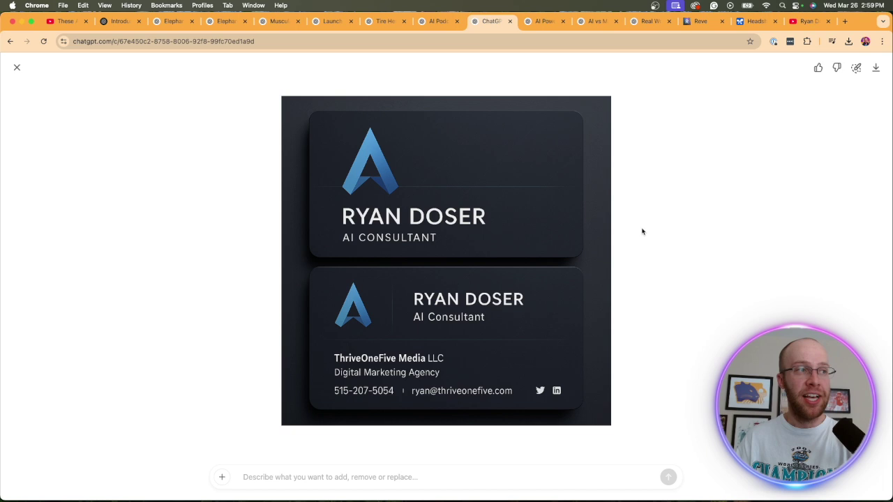
left_click(17, 67)
scroll(503, 210, "up", 5)
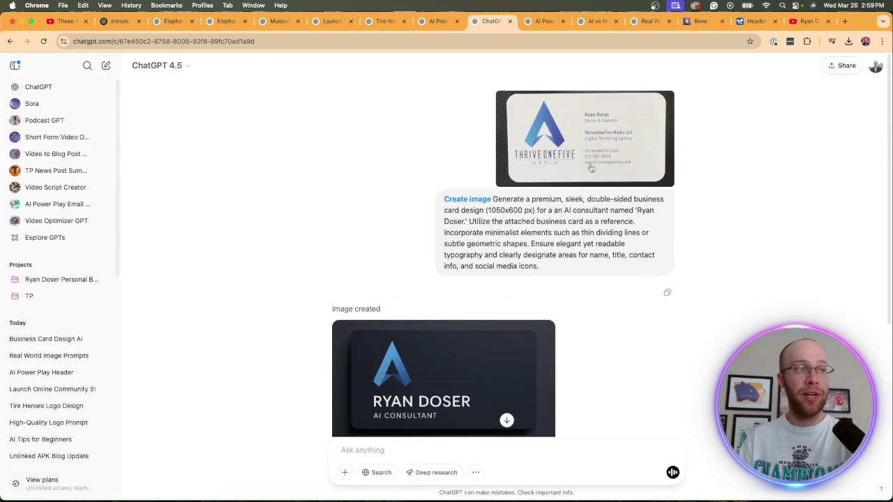
scroll(488, 265, "down", 3)
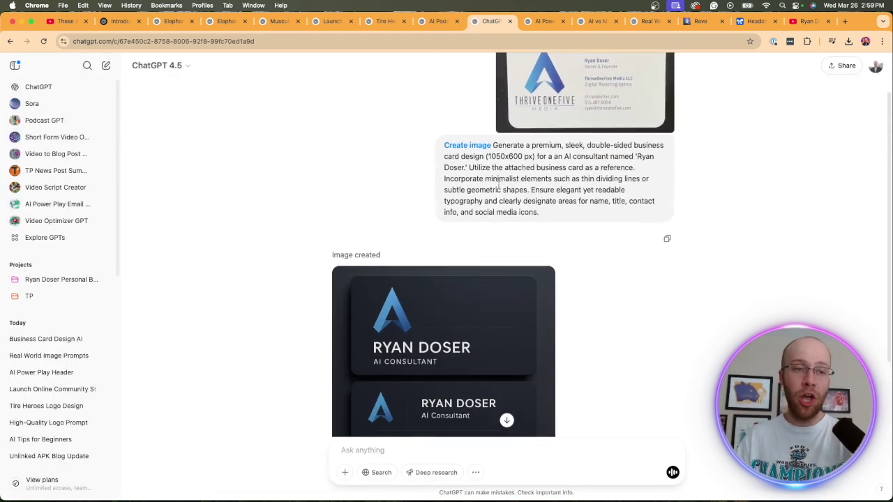
left_click(475, 265)
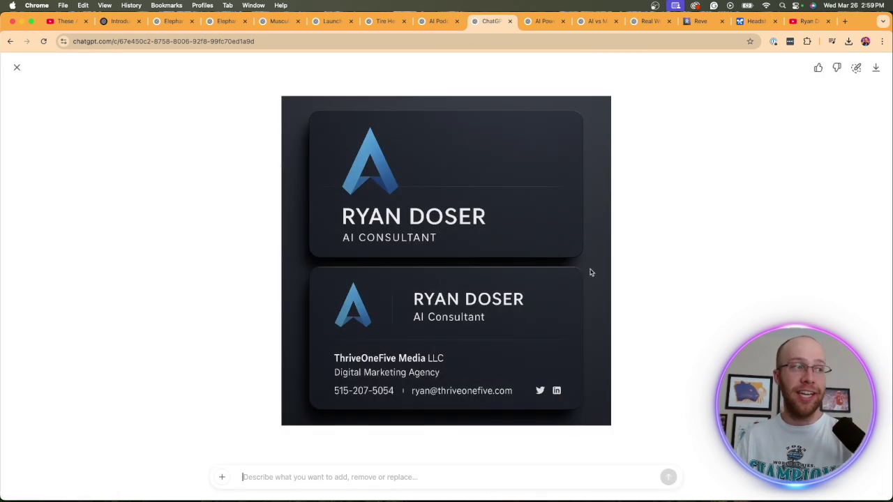
left_click(18, 66)
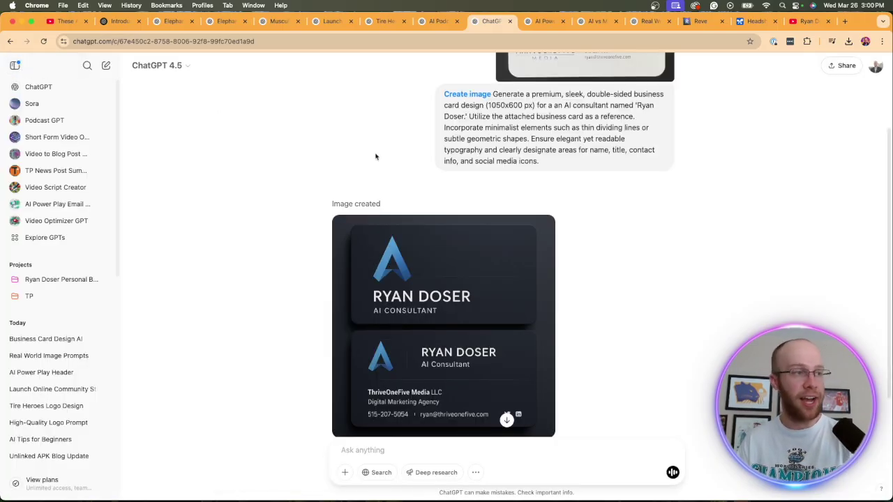
scroll(652, 255, "up", 5)
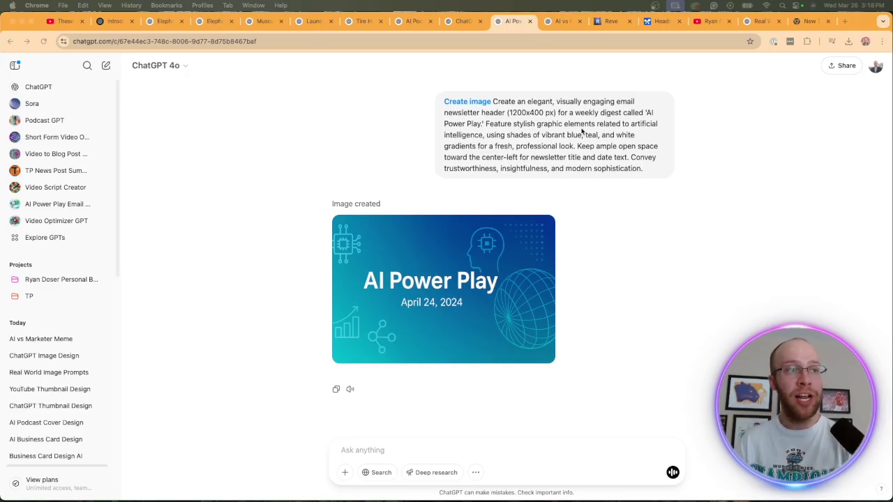
Highlight and read the 'AI Power Play' 1200x400 px newsletter header prompt, leaving the text deselected.
left_click_drag(648, 168, 516, 112)
left_click(565, 133)
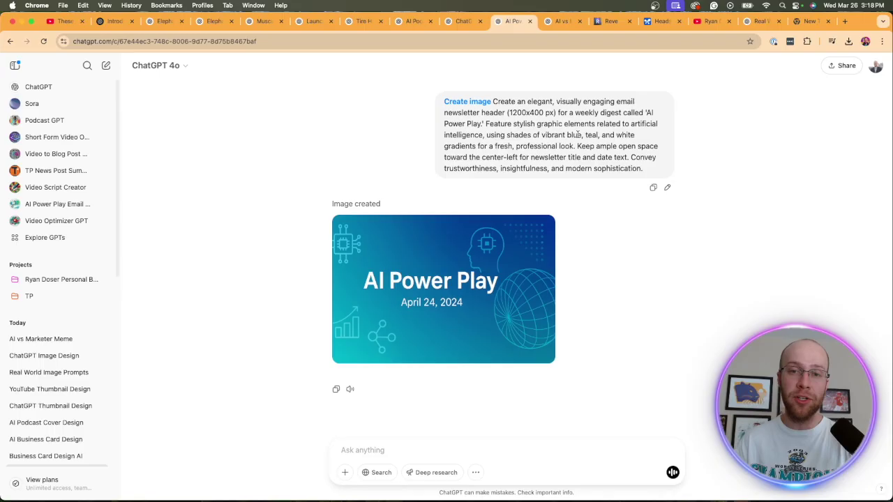
left_click_drag(648, 169, 493, 101)
left_click(563, 135)
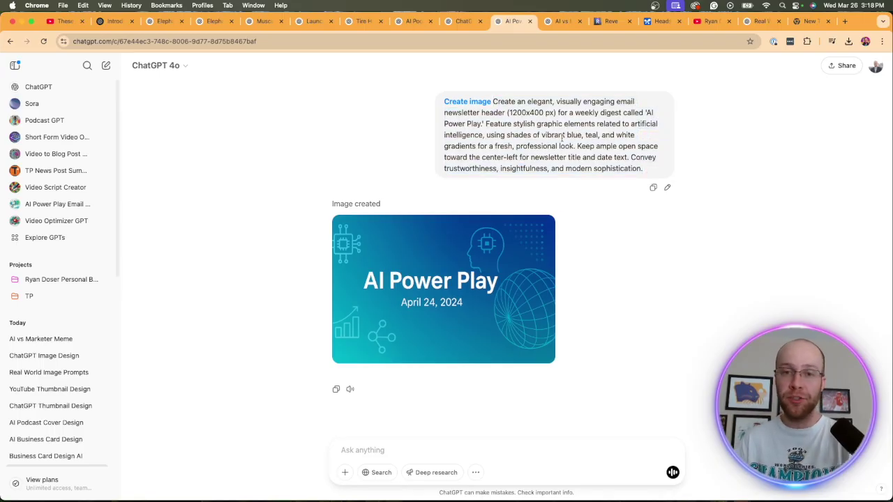
View the generated 'AI Power Play' newsletter header at full size and return to its chat.
left_click(447, 272)
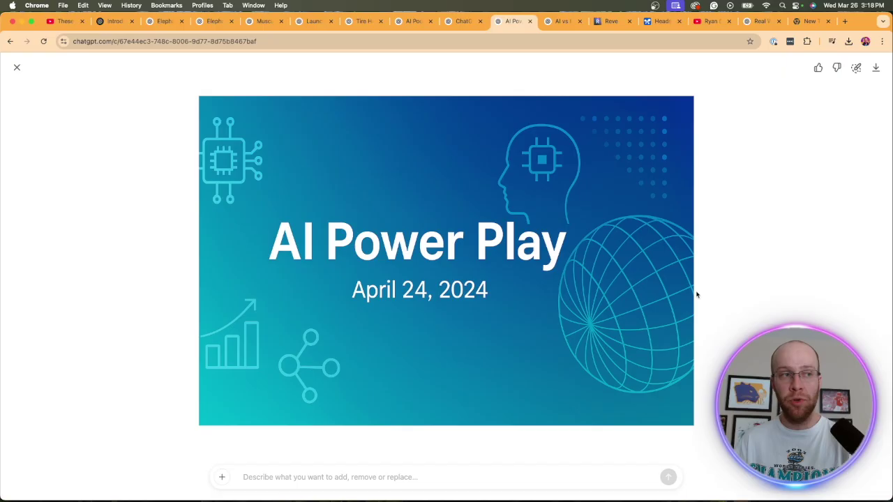
left_click(16, 67)
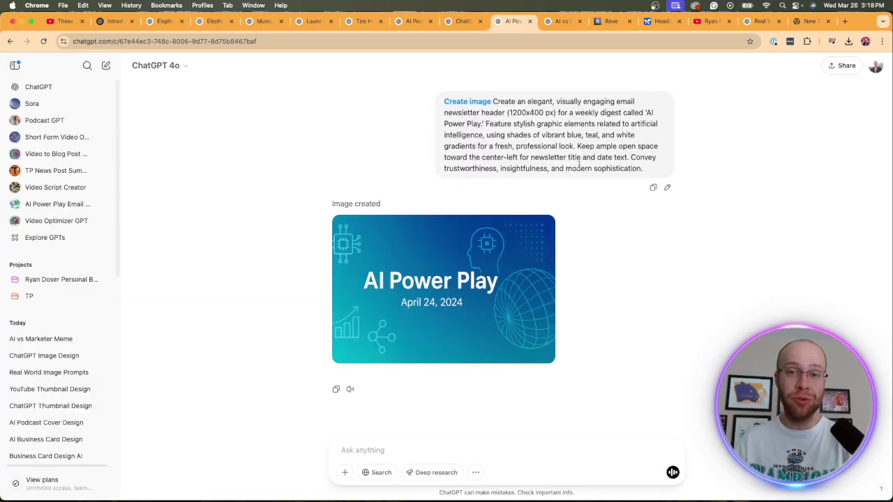
Open the AI vs marketer meme chat, read its 1080x1080 px prompt and compare it with the generated meme, leaving the text deselected.
left_click(562, 21)
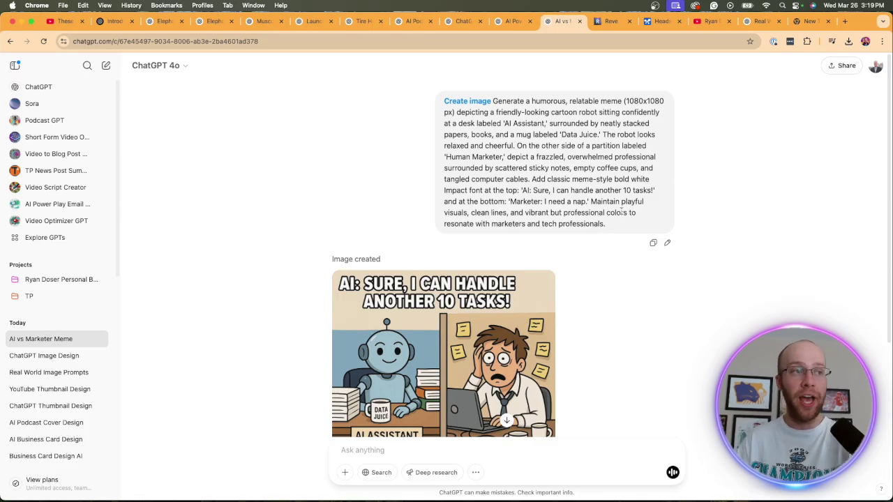
left_click_drag(605, 224, 502, 102)
left_click(544, 138)
scroll(544, 138, "down", 4)
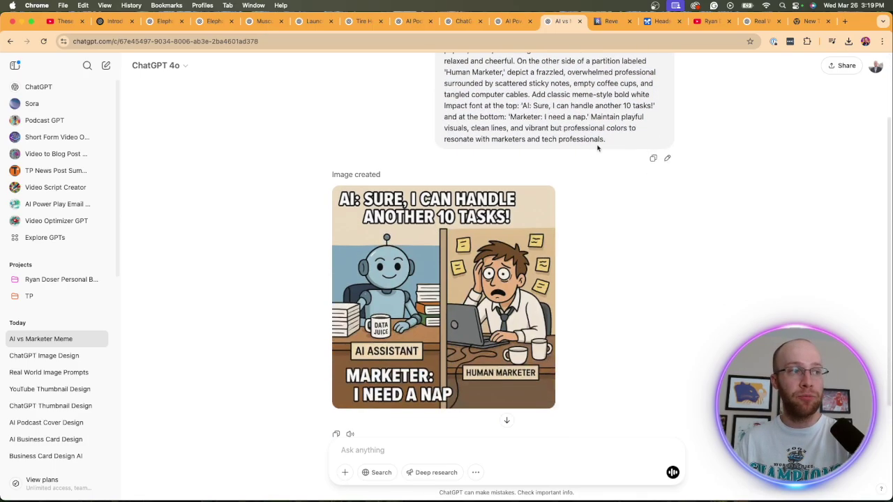
scroll(544, 138, "up", 4)
left_click_drag(612, 224, 566, 174)
left_click(566, 175)
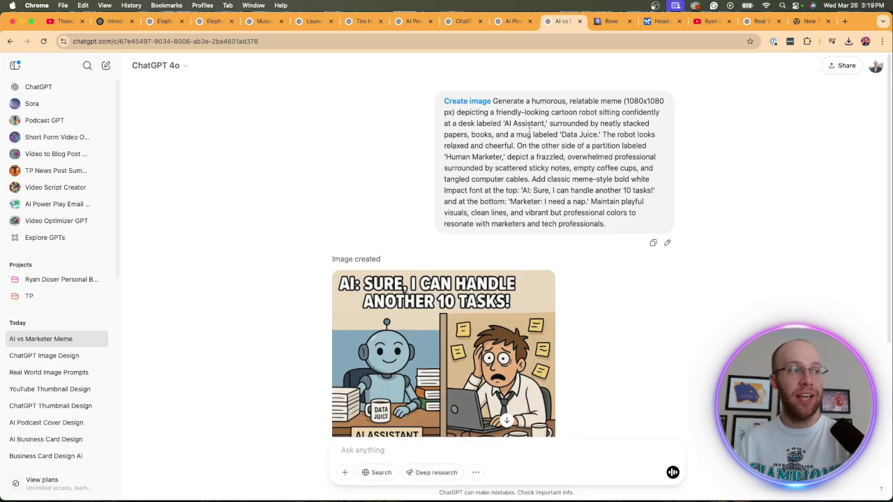
scroll(600, 279, "down", 2)
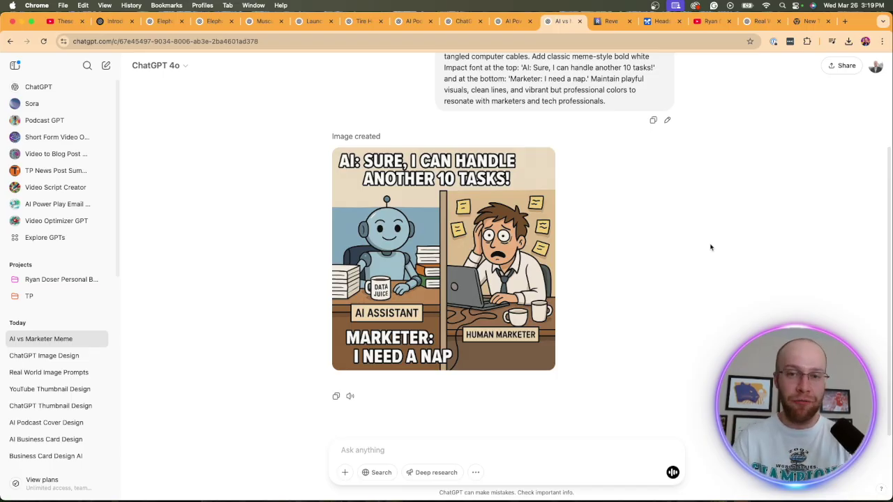
scroll(703, 231, "up", 3)
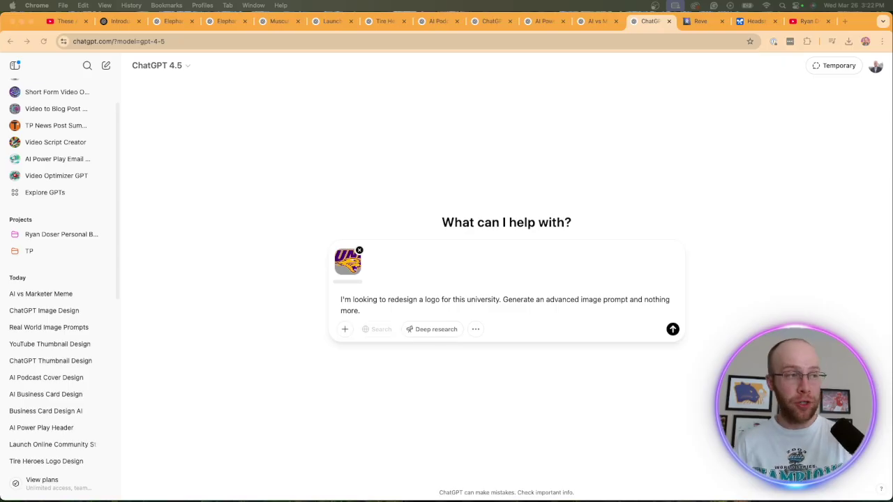
Examine the attached UNI logo at full size and read the drafted logo redesign request, leaving its text deselected.
left_click(487, 305)
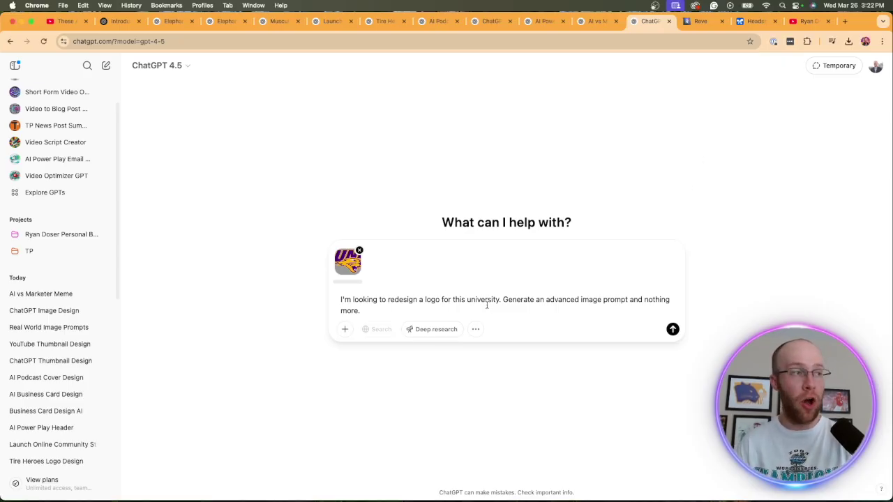
left_click(354, 266)
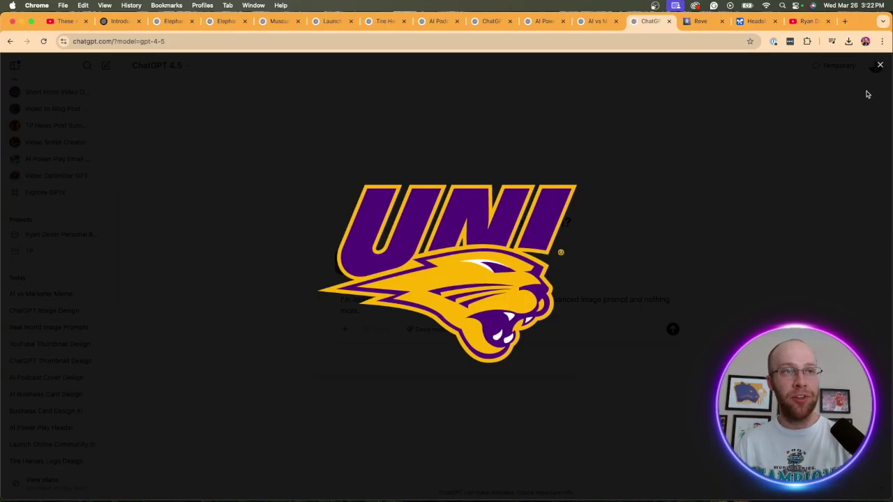
left_click(879, 65)
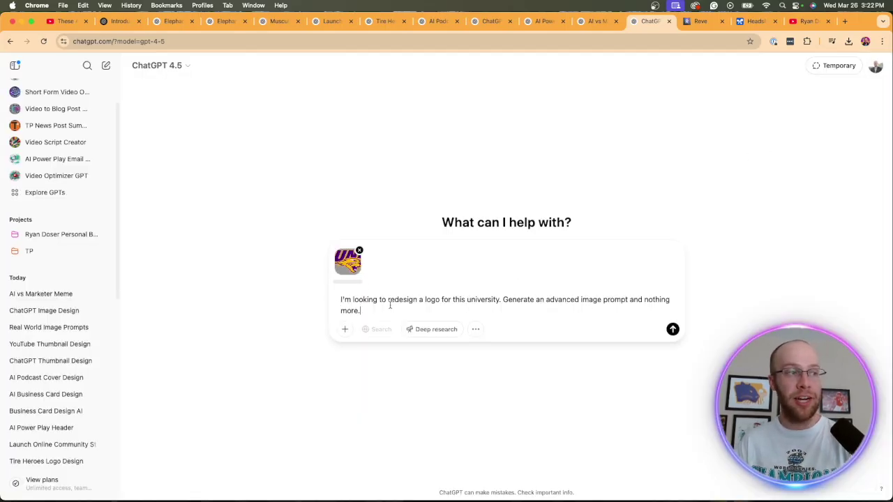
left_click_drag(379, 301, 621, 313)
left_click(480, 300)
left_click(621, 314)
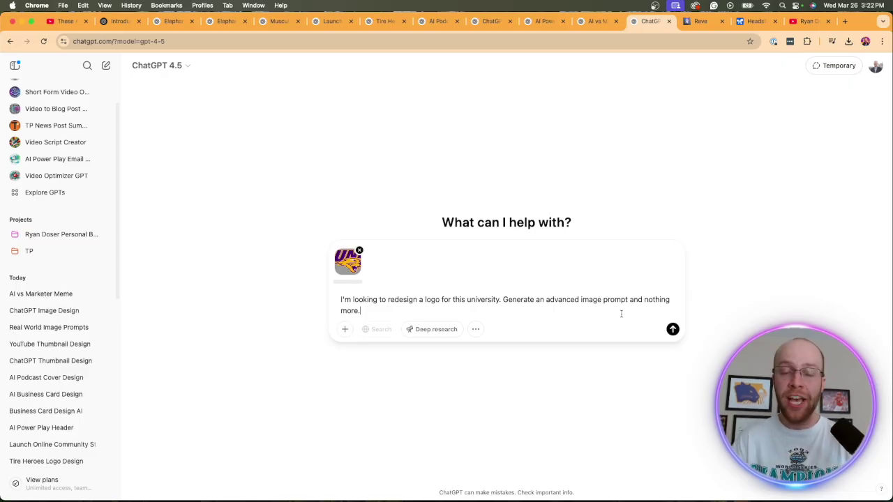
Check the available models, keep GPT-4.5, and submit the university logo redesign request with the attached logo.
left_click(150, 67)
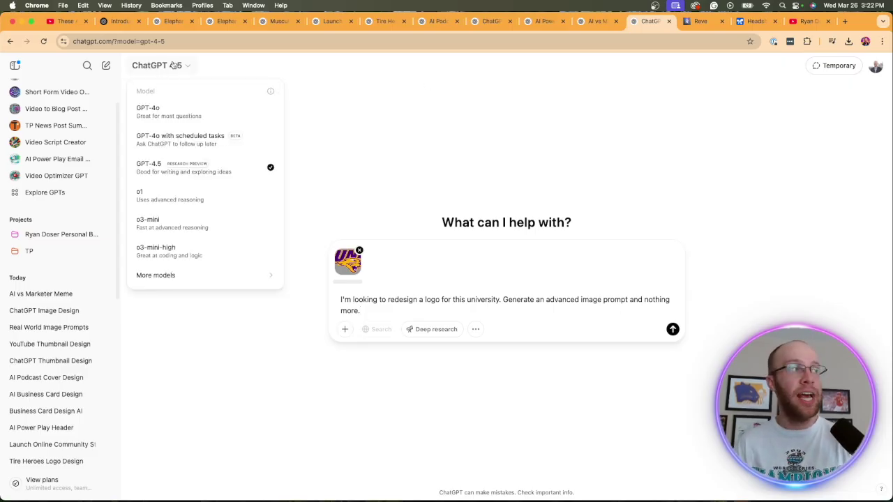
left_click(174, 65)
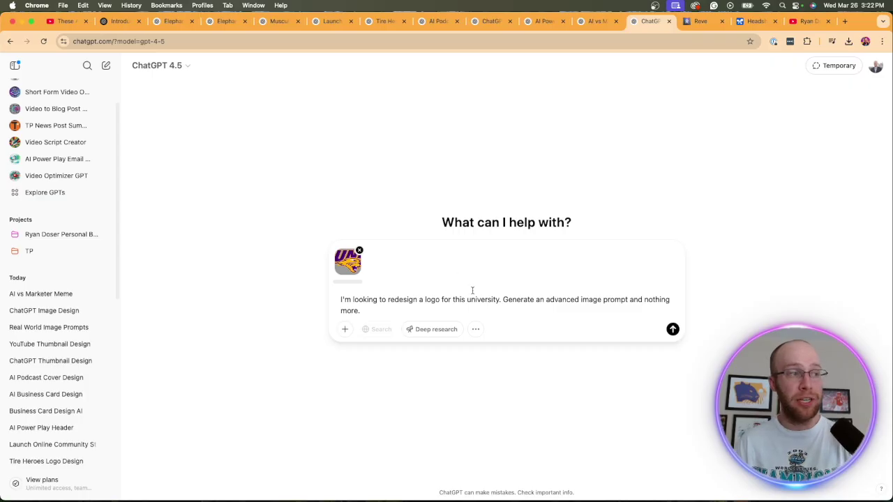
key("Return")
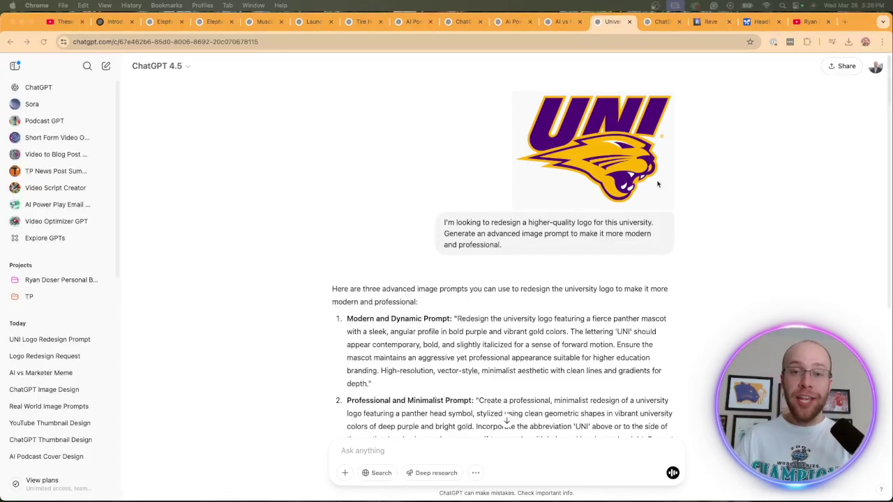
Read the university logo redesign prompts in the GPT-4.5 reply, leaving the text deselected.
scroll(698, 245, "down", 3)
left_click_drag(391, 362, 311, 146)
left_click(311, 146)
scroll(427, 301, "up", 2)
scroll(426, 302, "down", 2)
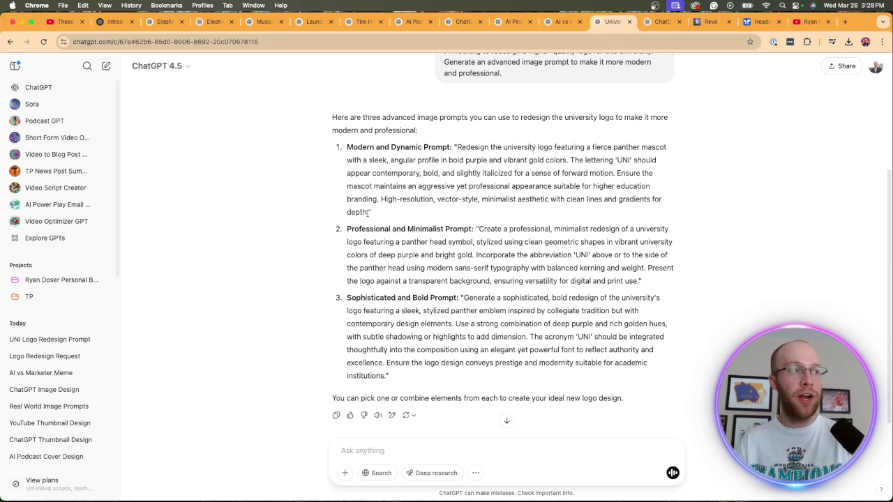
Copy the text of the 'Modern and Dynamic Prompt' without its surrounding quotation marks, and clear the selection.
left_click_drag(368, 214, 460, 154)
key("super+c")
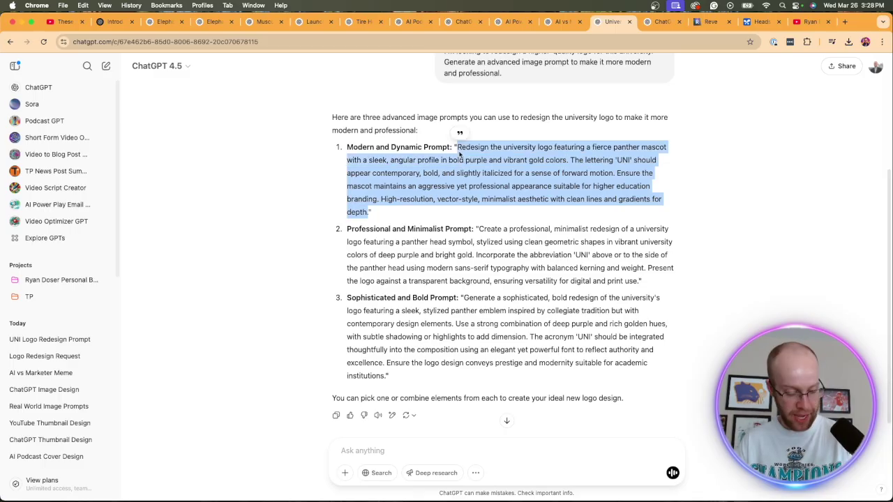
left_click_drag(347, 147, 450, 147)
left_click(457, 145)
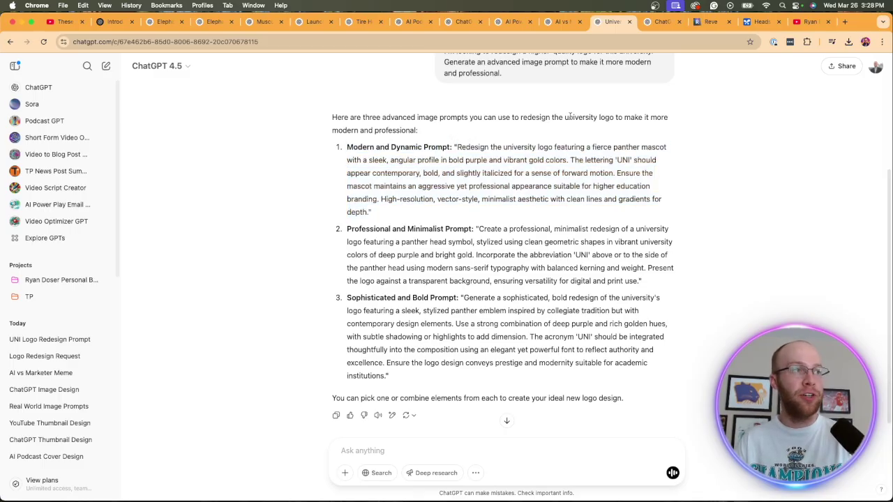
In the new blank chat, clear the message box, choose the GPT-4o model and turn on Create image.
left_click(661, 23)
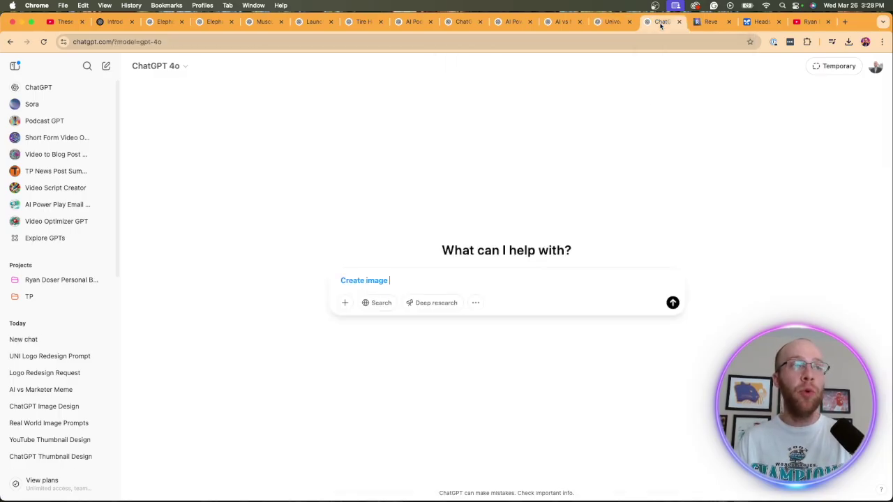
triple_click(415, 277)
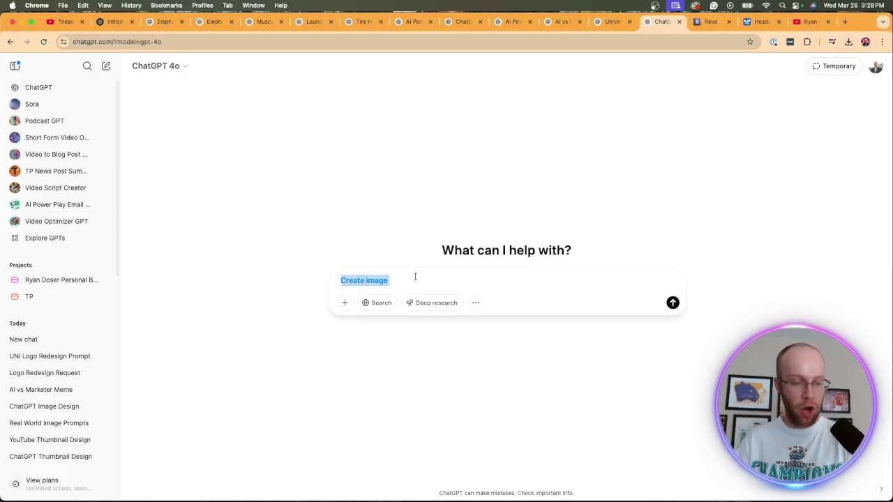
key("BackSpace")
left_click(170, 67)
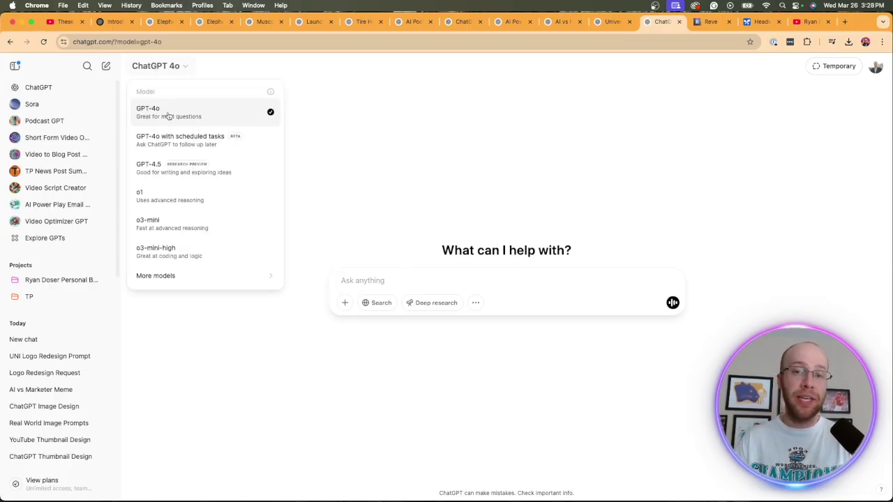
left_click(167, 113)
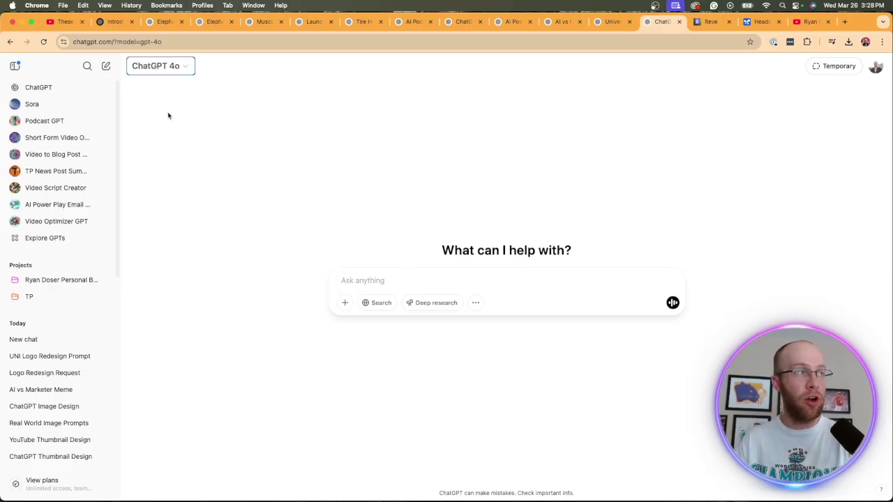
left_click(475, 304)
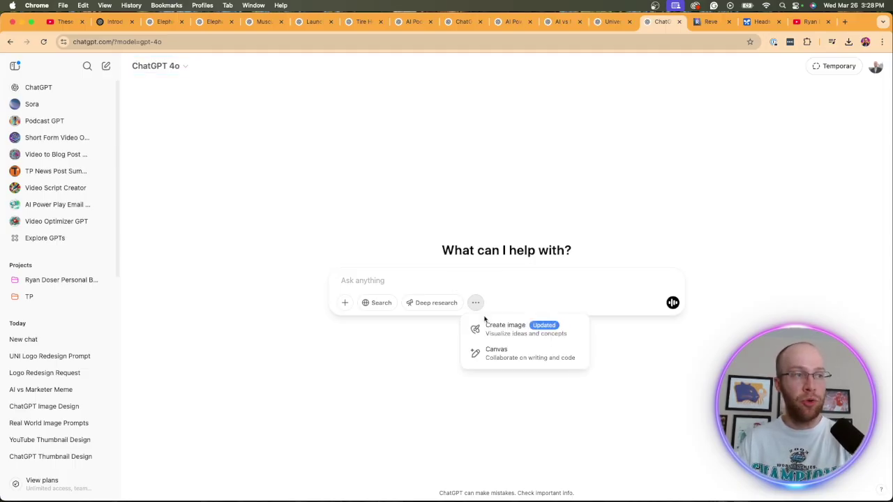
left_click(489, 326)
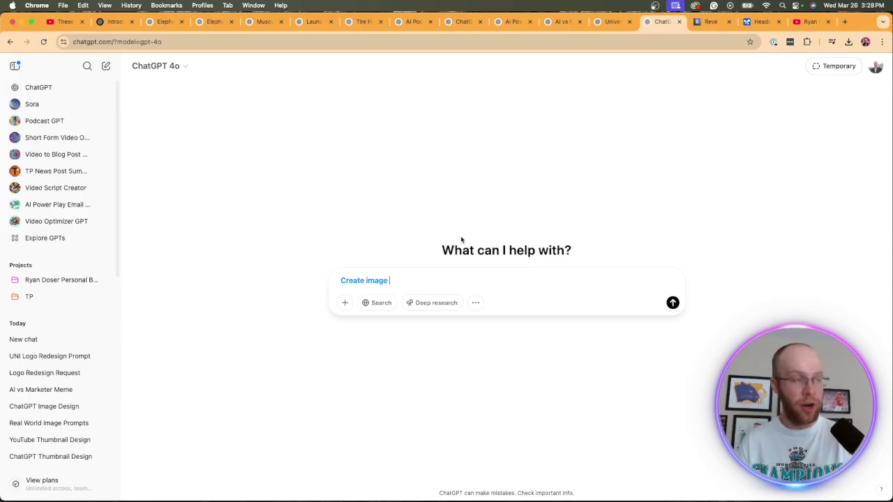
Paste the copied 'Modern and Dynamic' logo prompt, attach the UNI logo file from the computer, and submit the image request.
key("super+v")
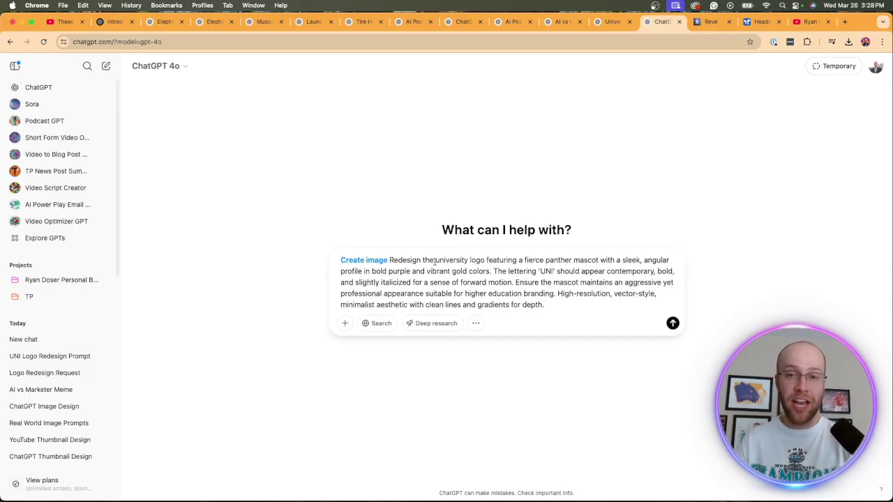
left_click(347, 323)
left_click(377, 298)
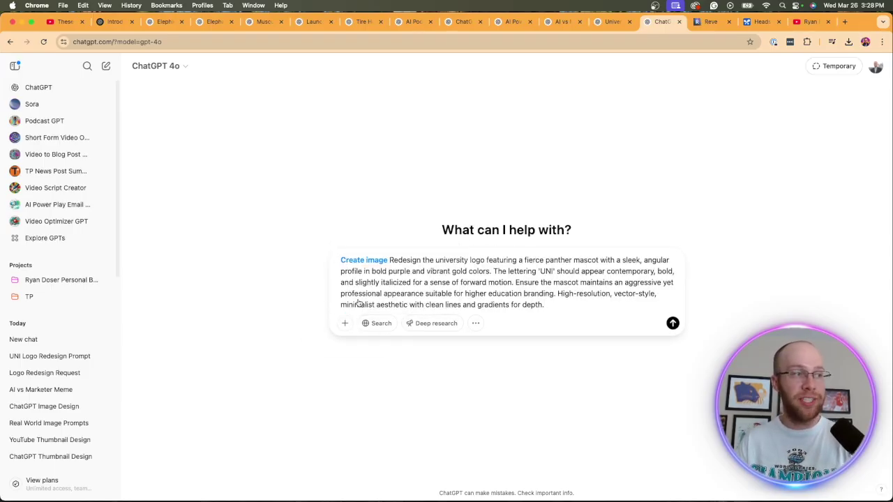
double_click(280, 236)
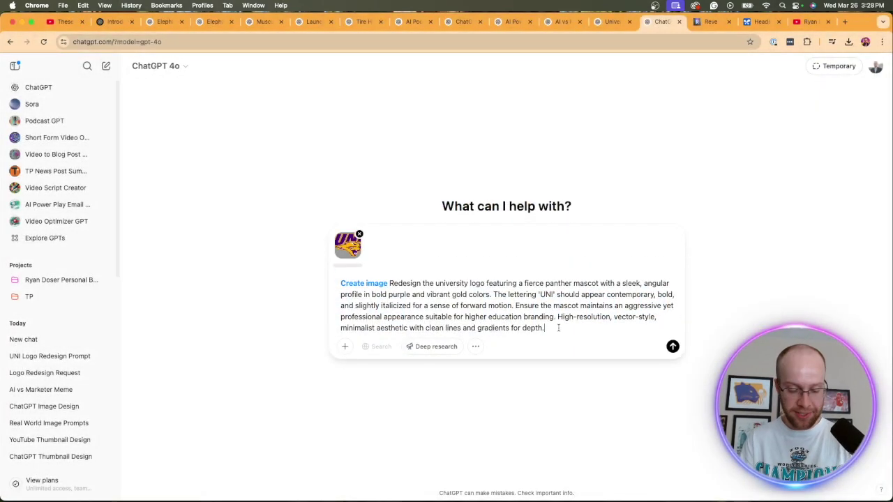
key("Return")
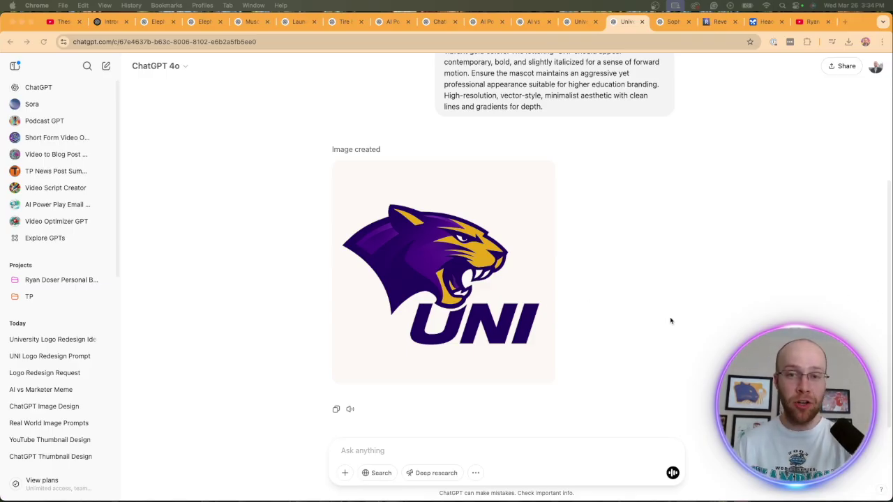
Compare the generated modern UNI panther logo with the original reference logo and the redesign prompt.
scroll(662, 345, "up", 3)
scroll(662, 344, "up", 2)
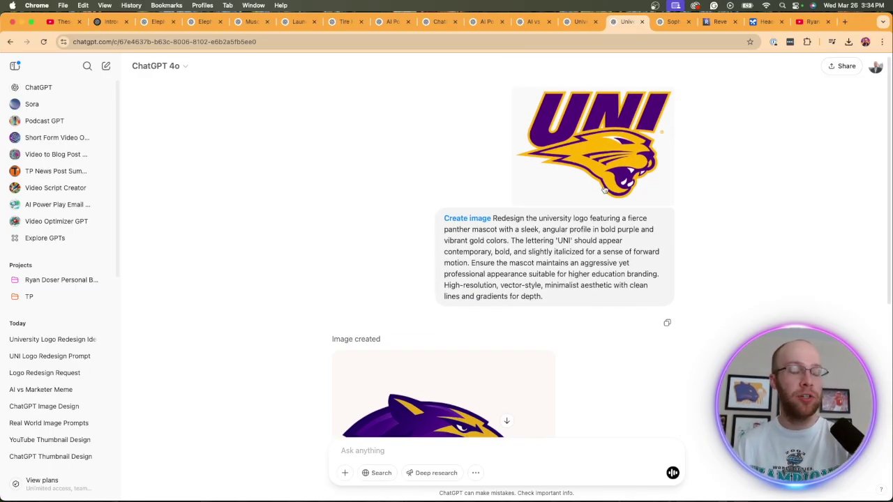
scroll(680, 237, "down", 5)
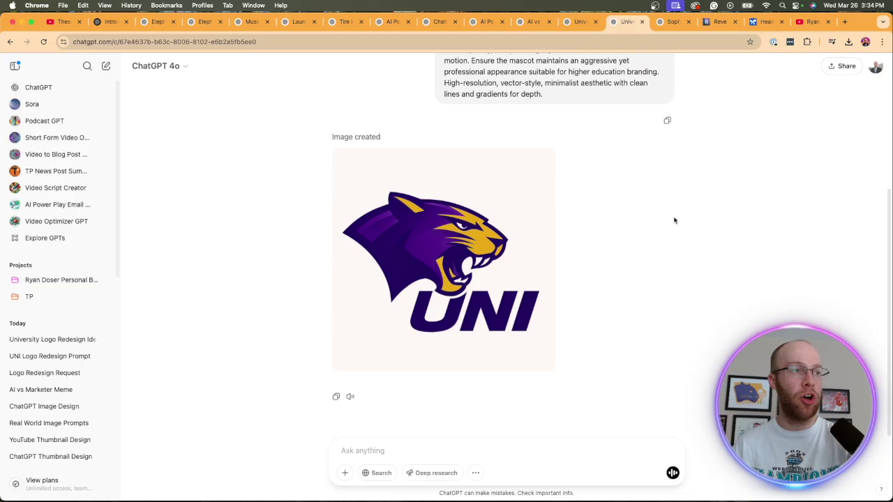
Review the chat with the sophisticated, bold UNI redesign and its prompt, and return to the modern version to compare both logos.
left_click(669, 23)
scroll(718, 193, "down", 1)
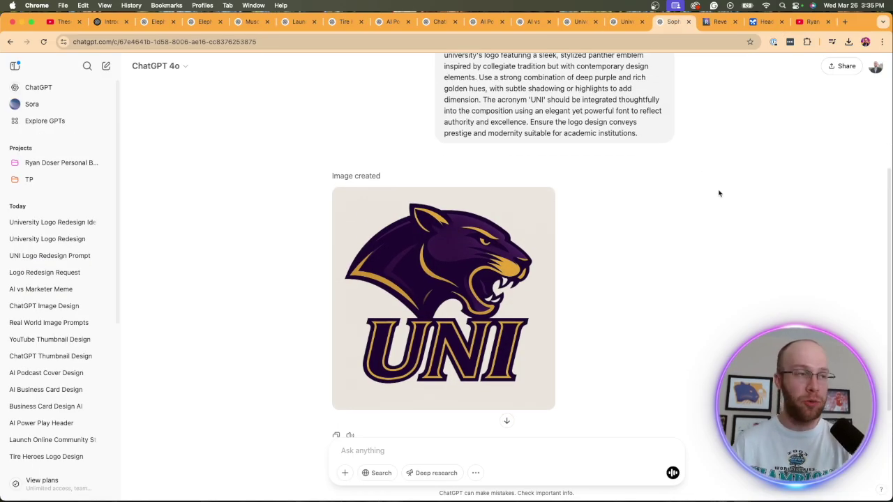
scroll(594, 170, "down", 1)
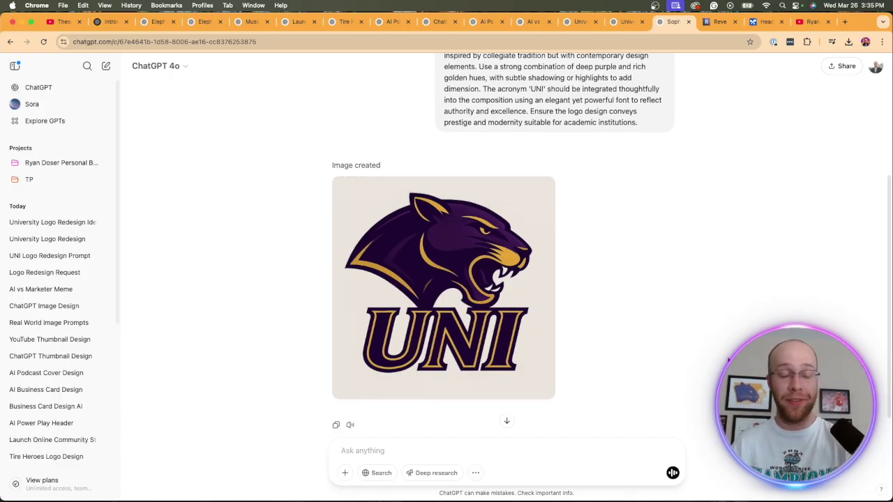
scroll(672, 303, "up", 5)
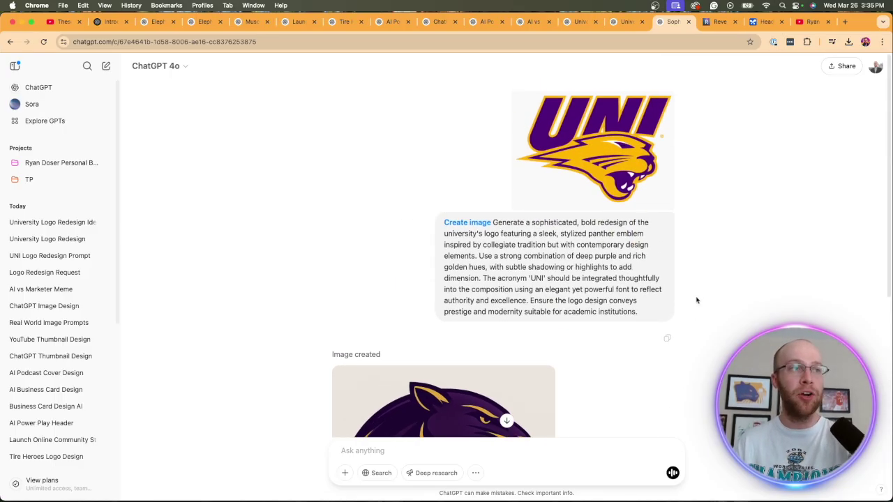
key("ctrl+shift+Tab")
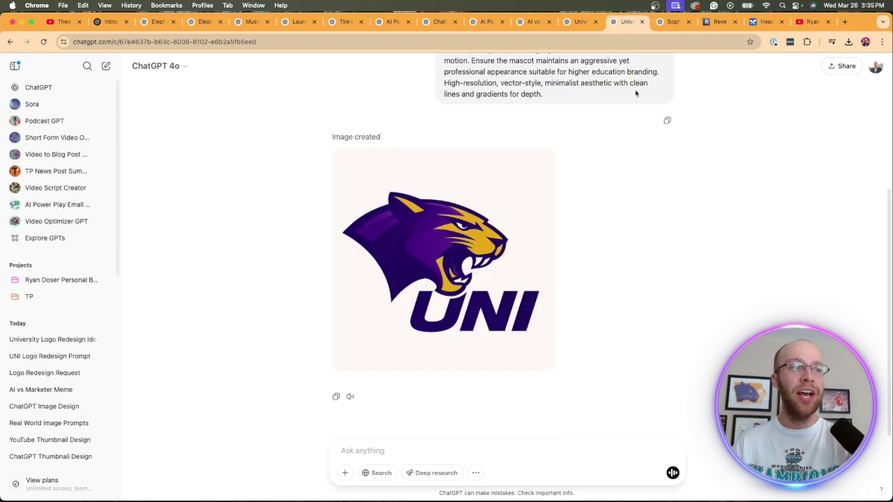
scroll(723, 187, "up", 5)
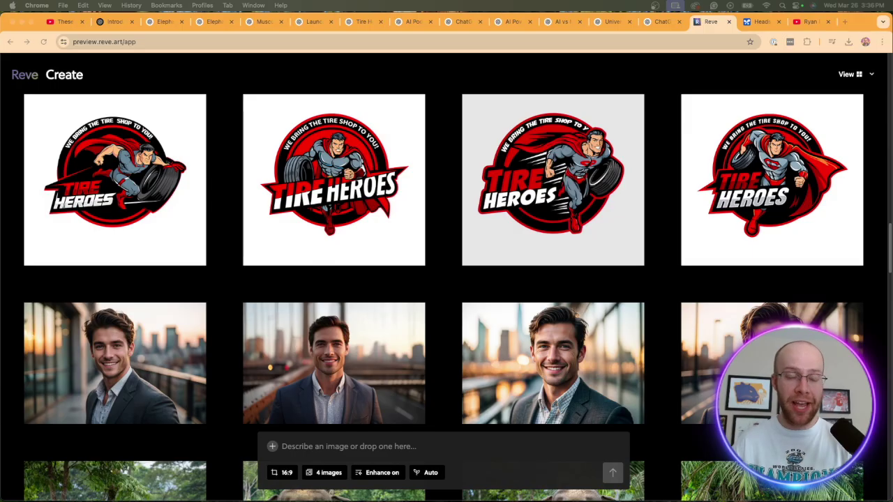
Examine Reve's gallery of generated images, from the UNI logos through the thumbnails, Tire Heroes logos, elephants, portraits and city skylines.
scroll(750, 104, "up", 10)
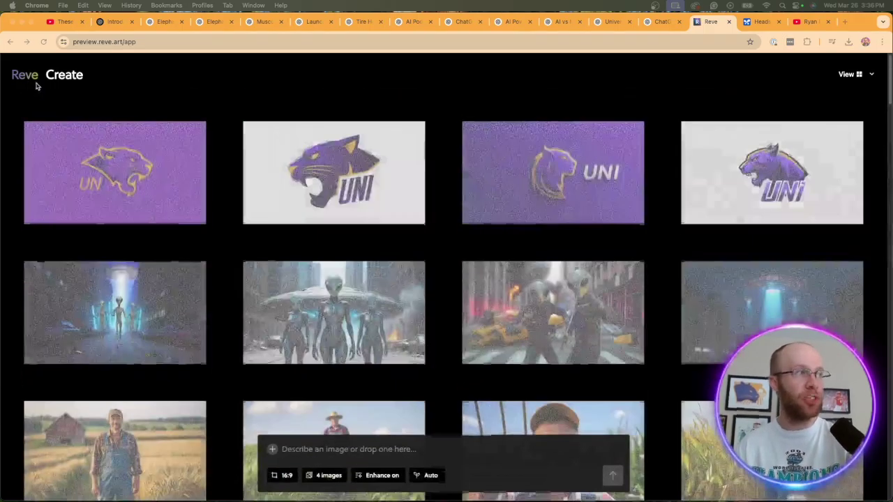
scroll(584, 235, "down", 2)
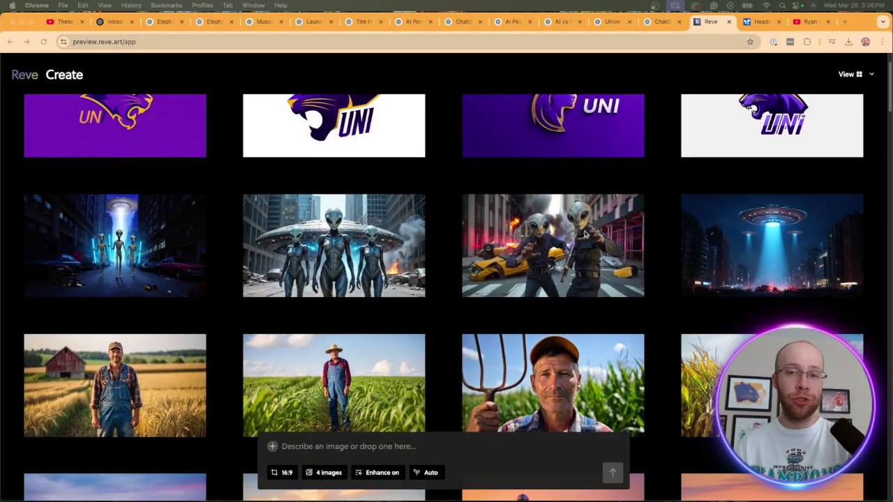
scroll(684, 238, "down", 3)
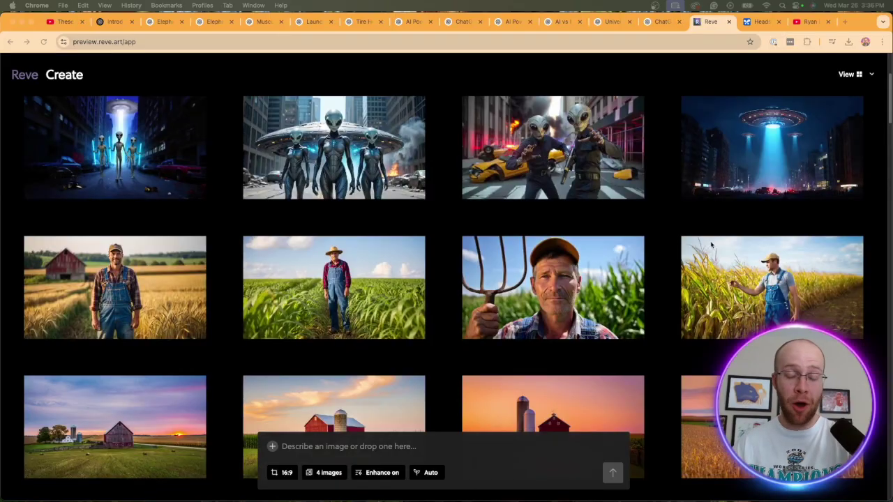
scroll(708, 241, "down", 20)
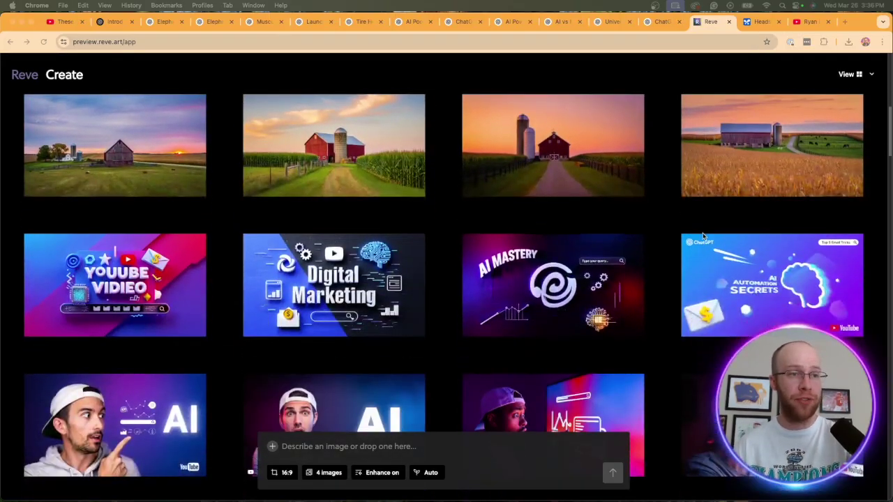
scroll(704, 236, "down", 20)
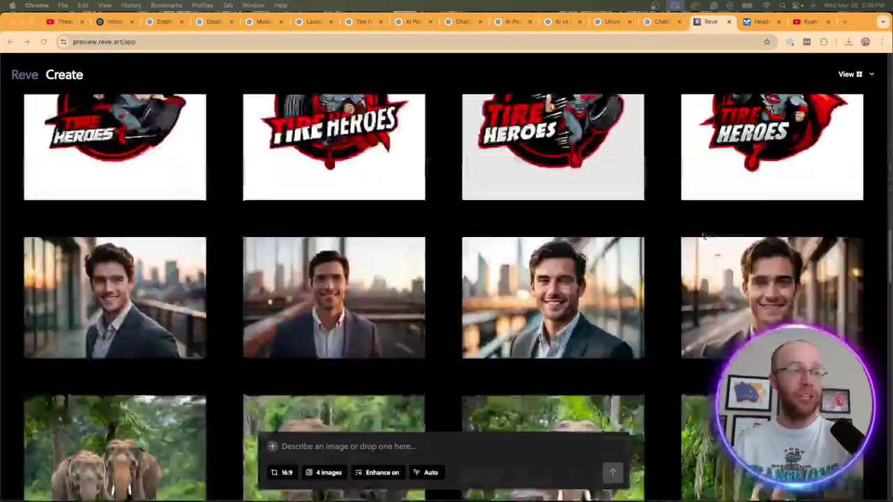
scroll(704, 236, "up", 8)
scroll(703, 237, "down", 9)
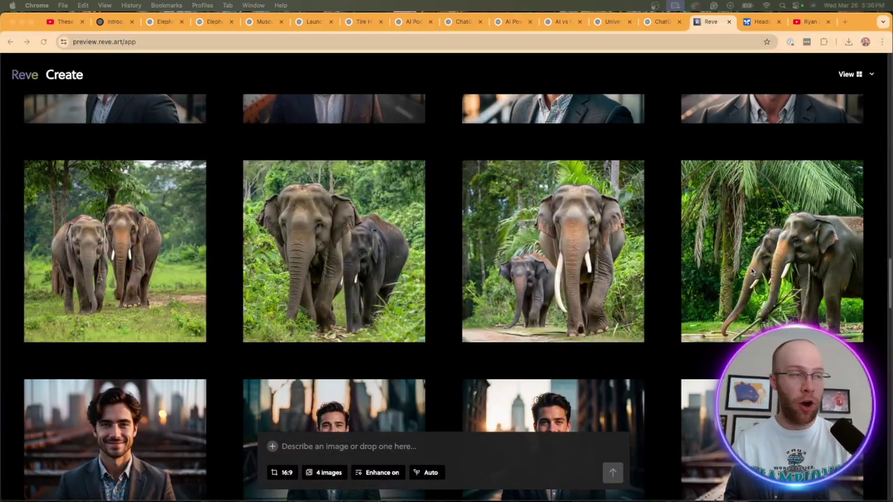
scroll(482, 206, "down", 16)
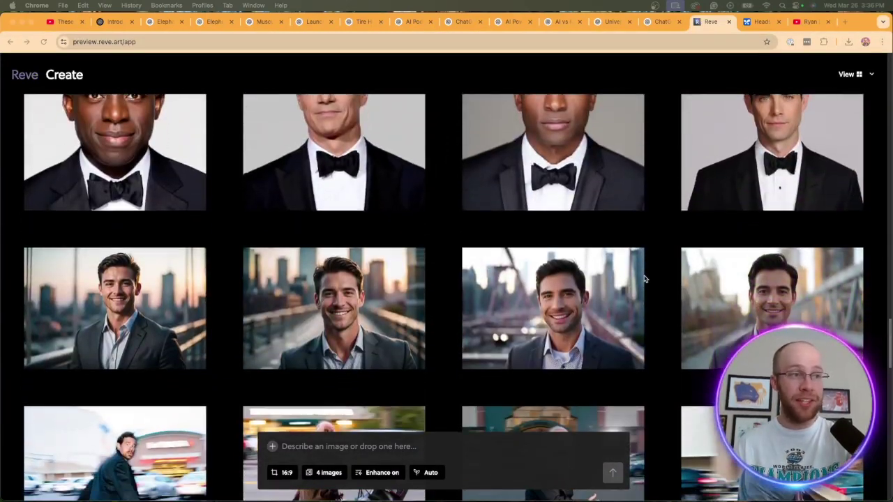
scroll(605, 294, "down", 20)
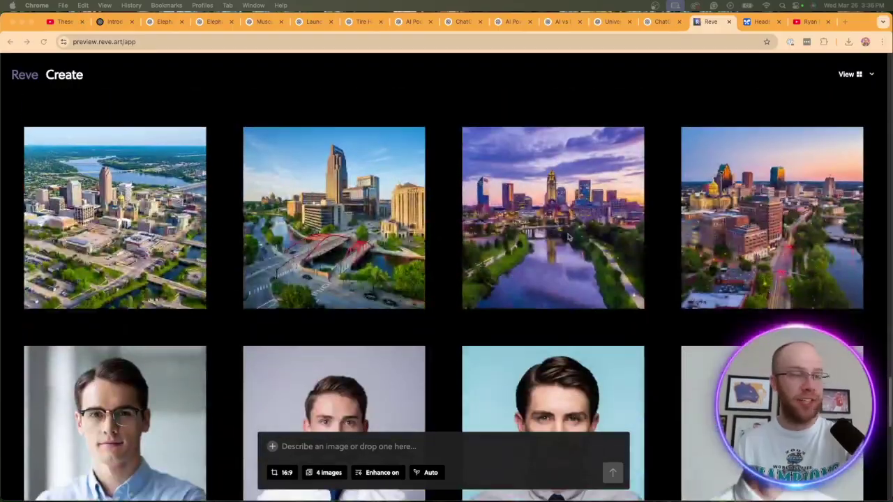
scroll(570, 238, "down", 11)
scroll(569, 238, "up", 20)
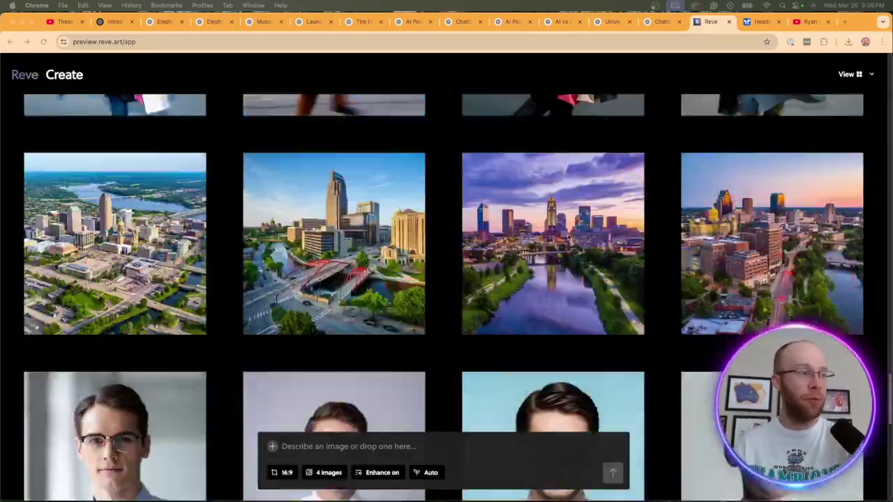
scroll(570, 238, "down", 20)
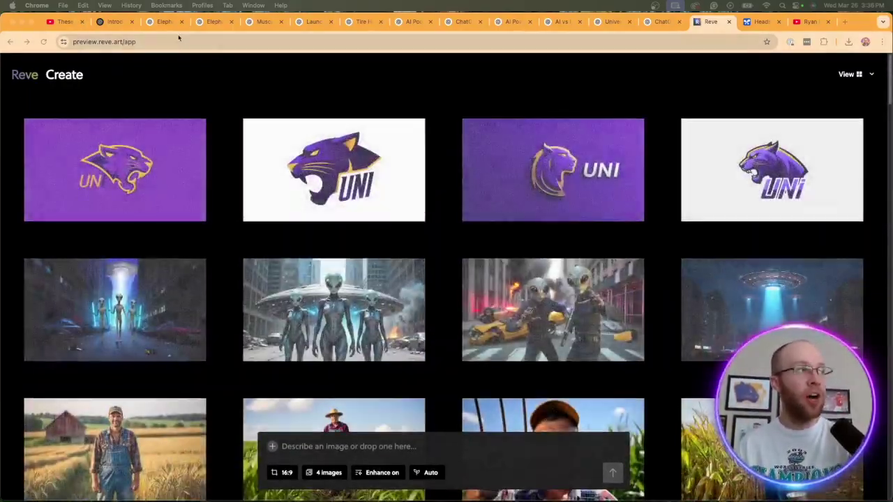
left_click(179, 42)
scroll(592, 257, "down", 5)
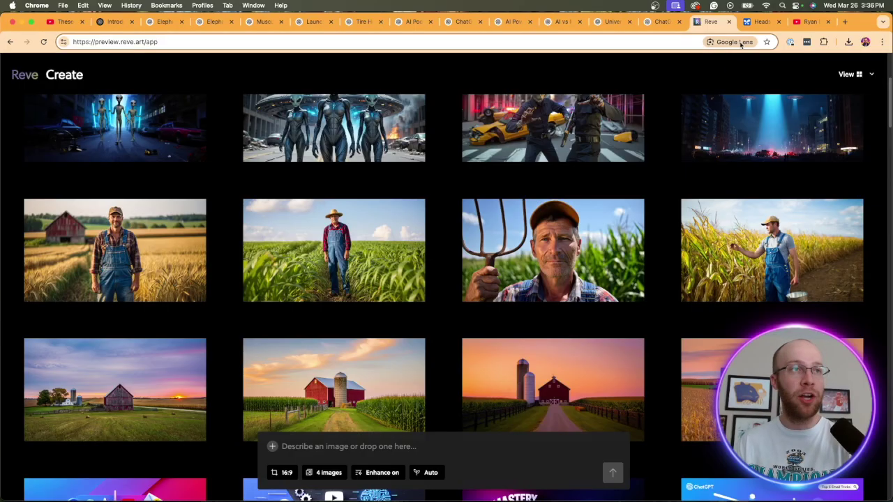
Switch to the Headshot Revision Request in Google AI Studio, review its tuxedo and bow tie prompt and images, and return to Reve.
left_click(759, 22)
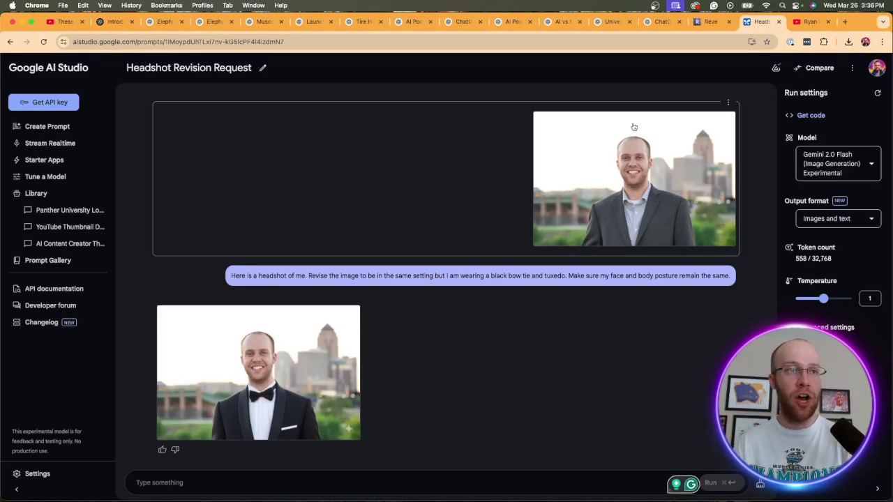
mouse_move(842, 173)
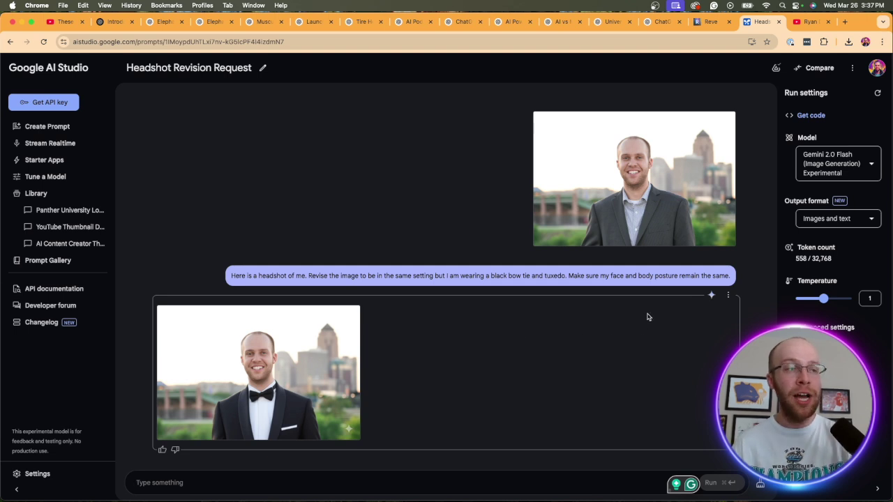
triple_click(337, 274)
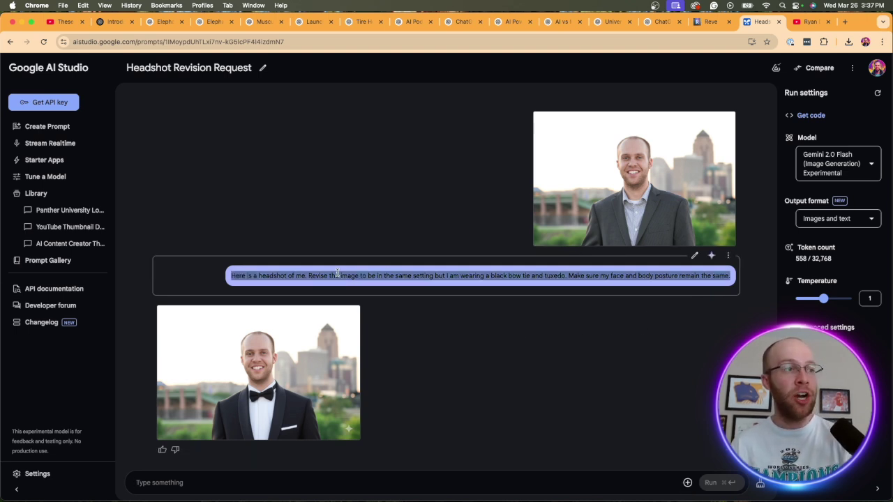
left_click(337, 274)
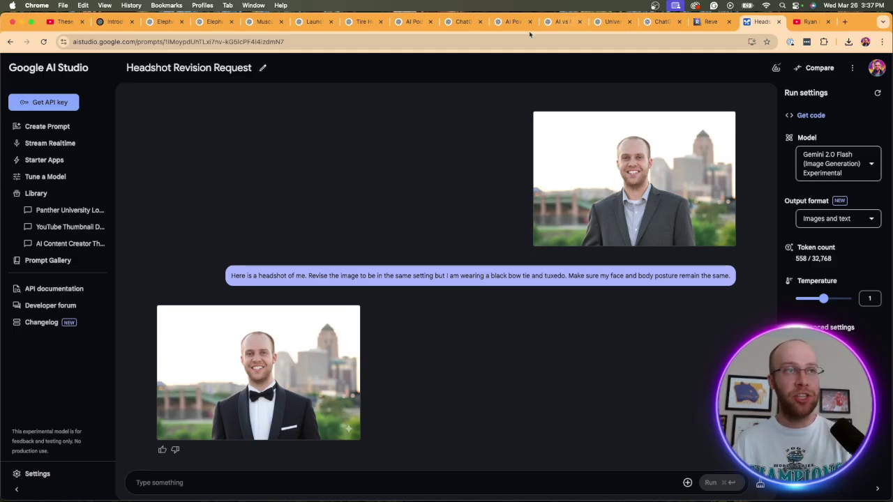
left_click(711, 22)
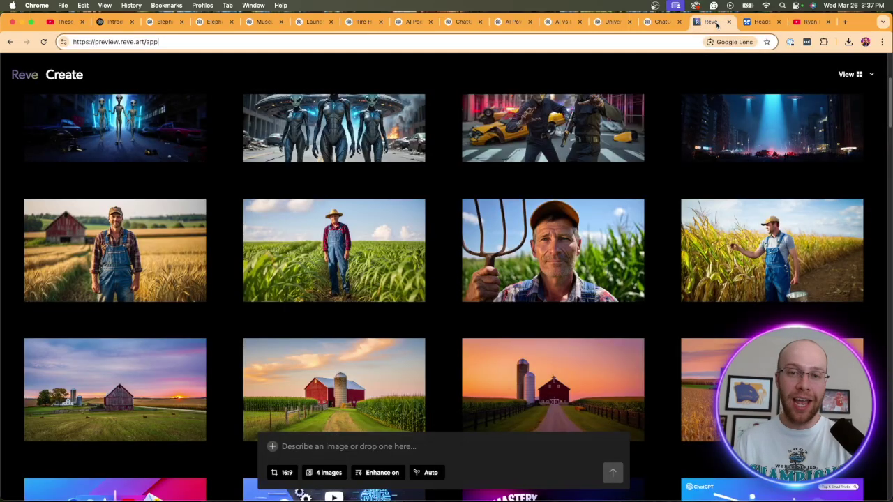